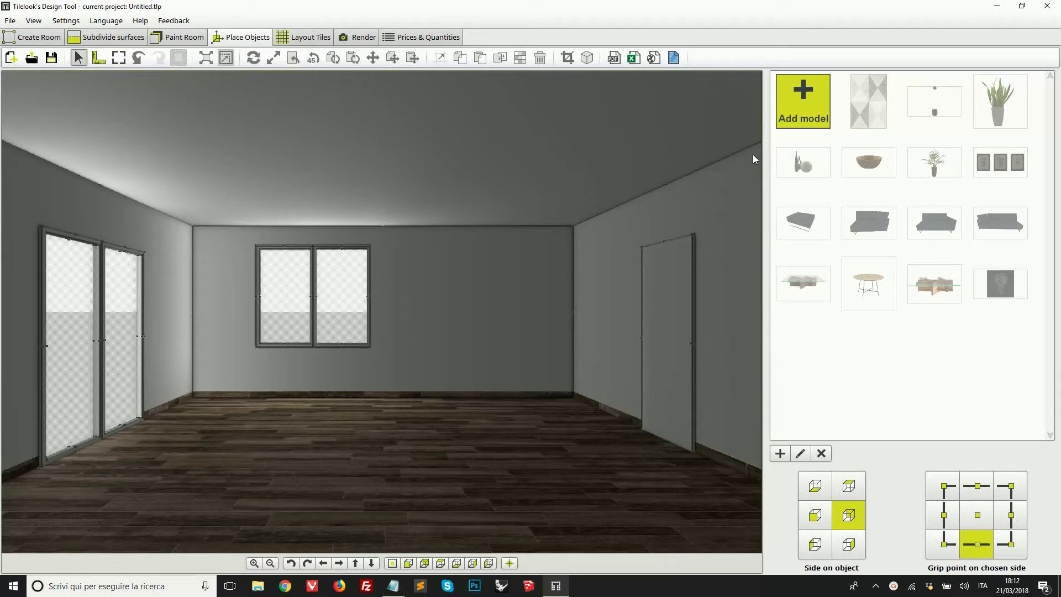
left_click(796, 118)
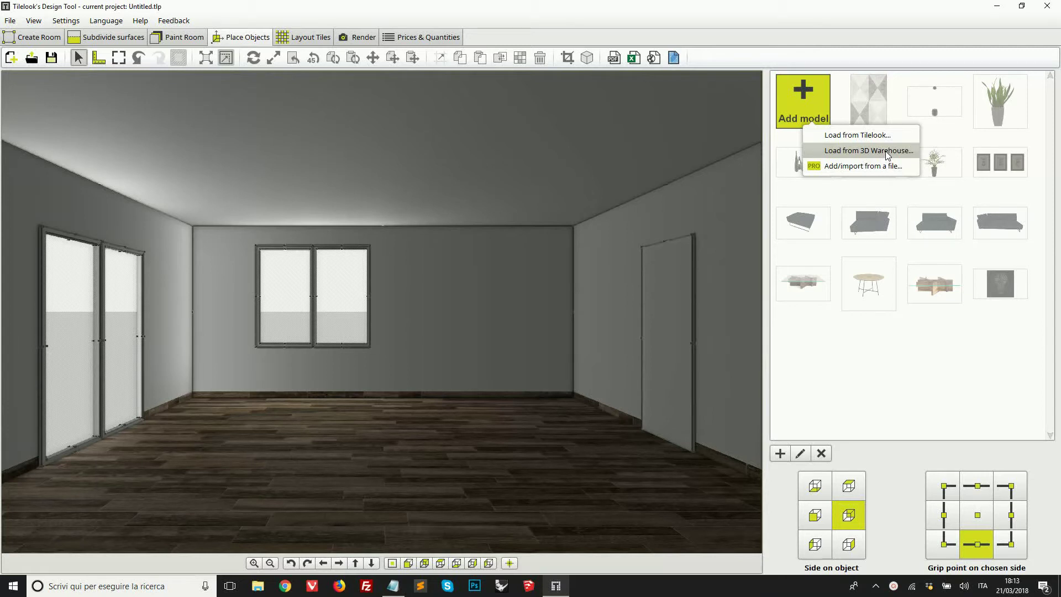
left_click(850, 167)
left_click(798, 101)
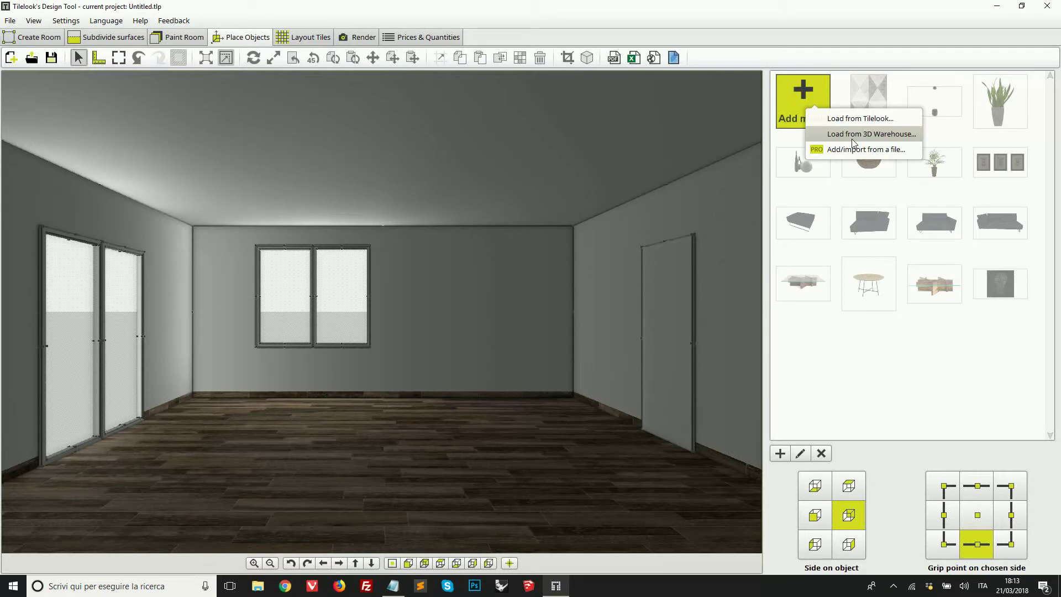
left_click(852, 139)
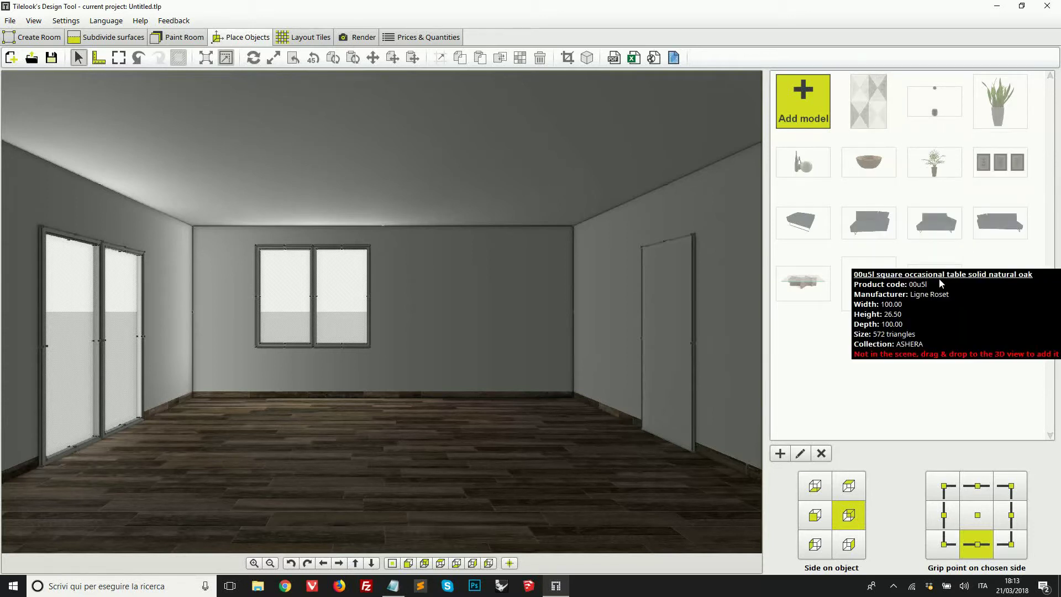
Place the long sofa with the left armrest in the middle of the room
left_click(991, 232)
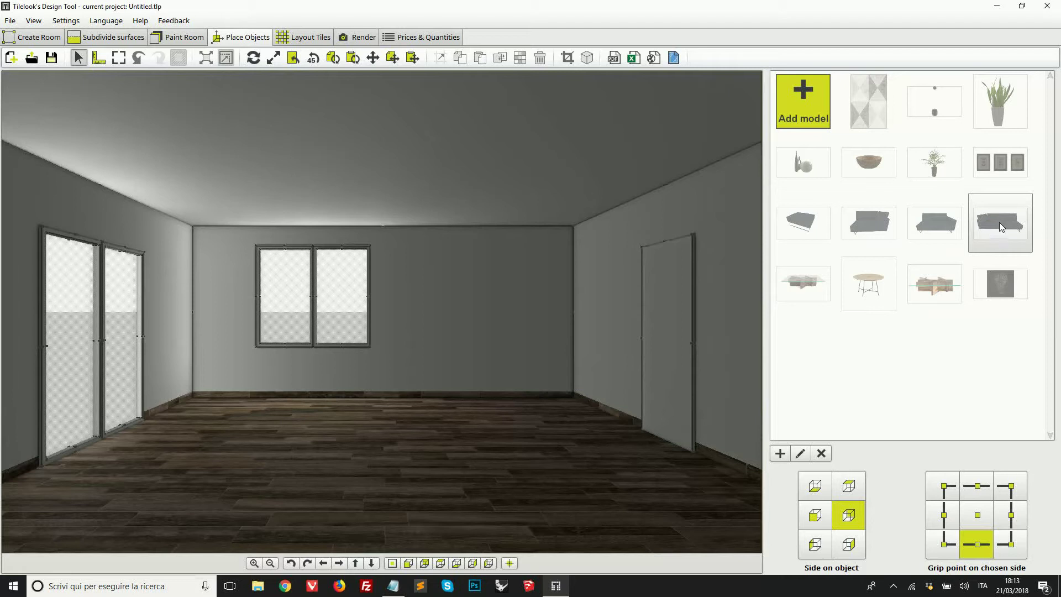
left_click(386, 336)
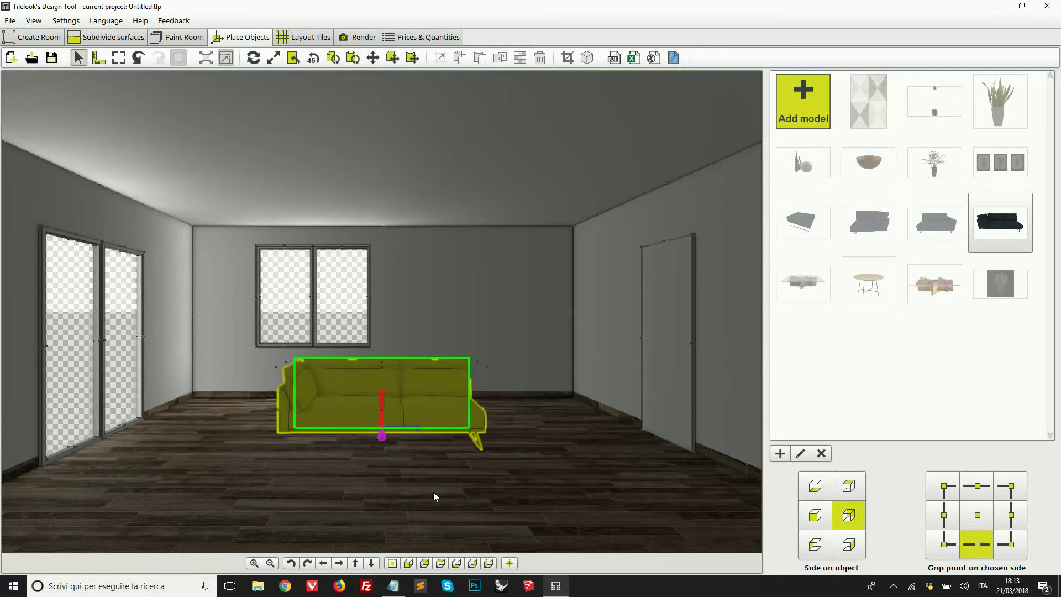
Examine the placed sofa and the surrounding room from several distances and viewing positions
scroll(434, 495, "up", 1)
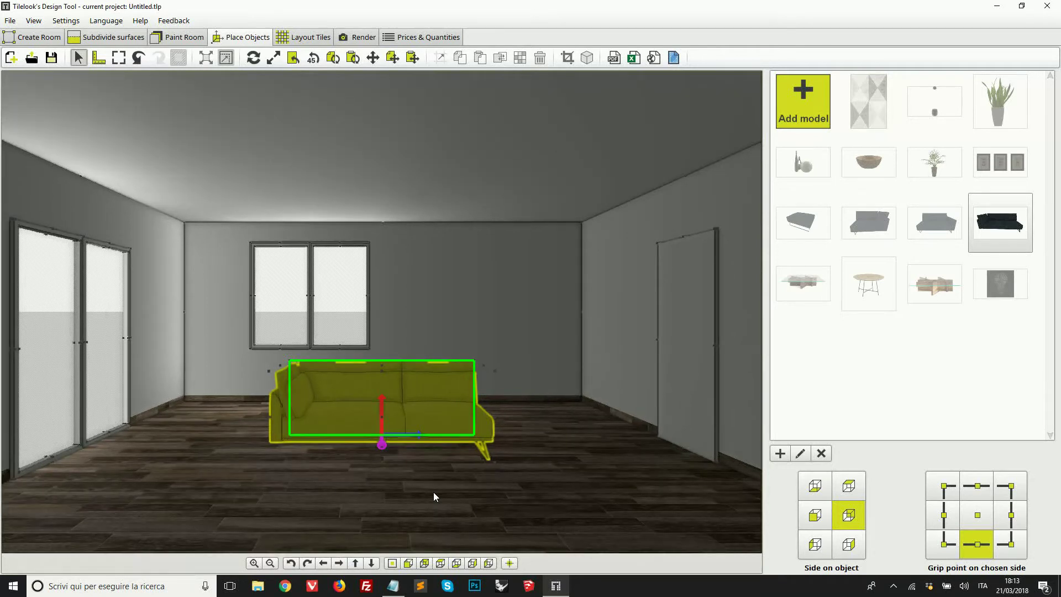
scroll(434, 496, "up", 1)
middle_click_drag(442, 492, 366, 435)
left_click_drag(365, 433, 441, 502)
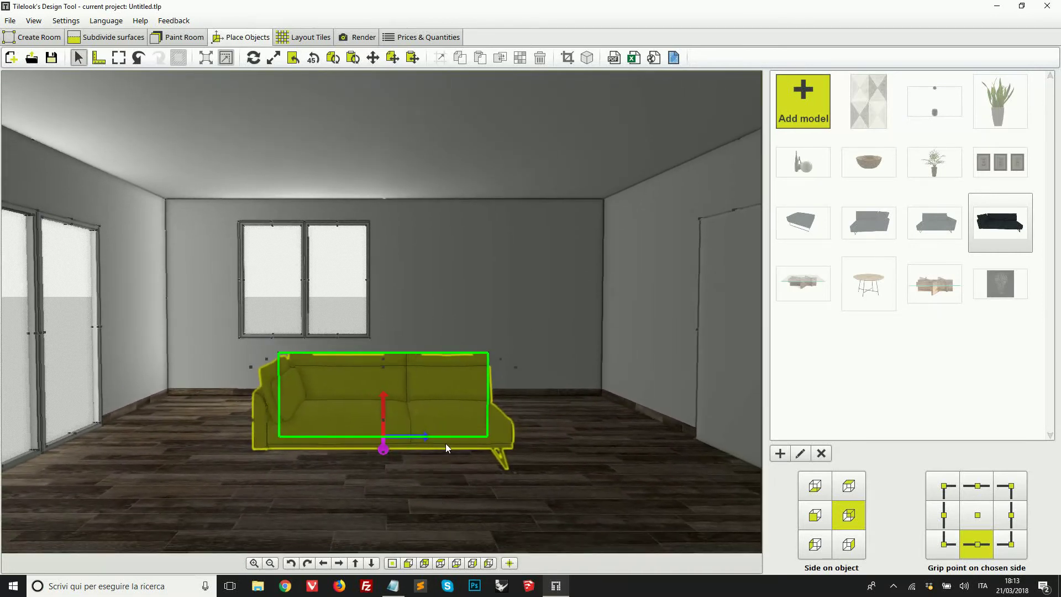
scroll(446, 443, "up", 3)
scroll(446, 444, "down", 2)
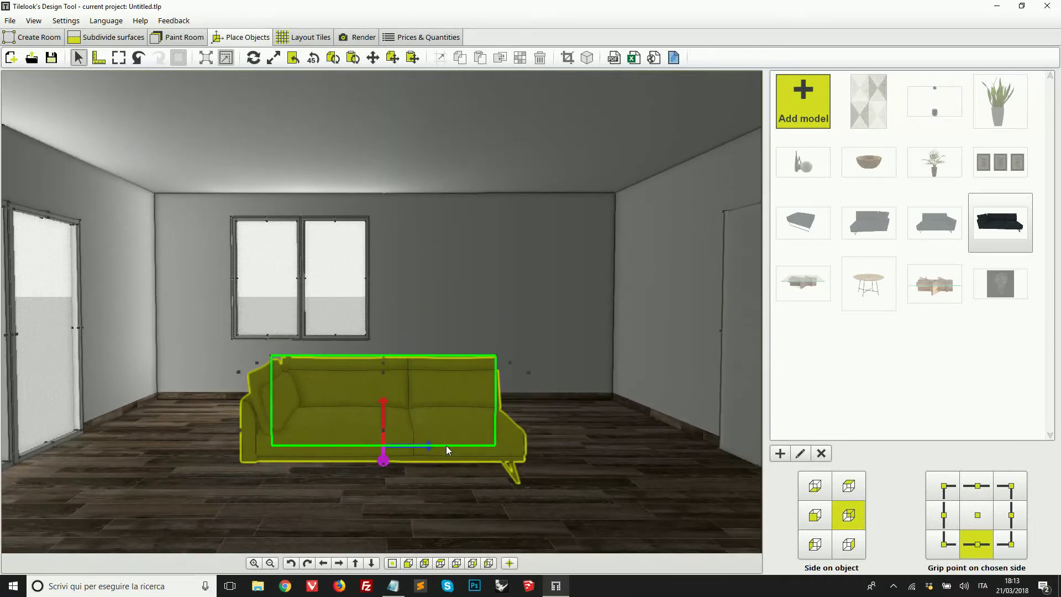
key("Left")
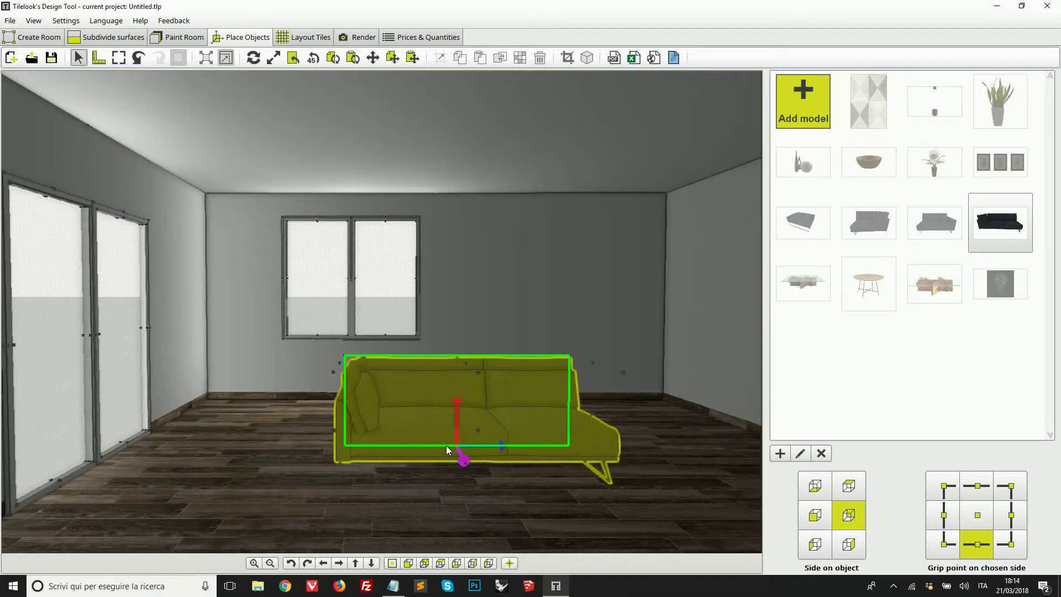
key("Right")
key("Up")
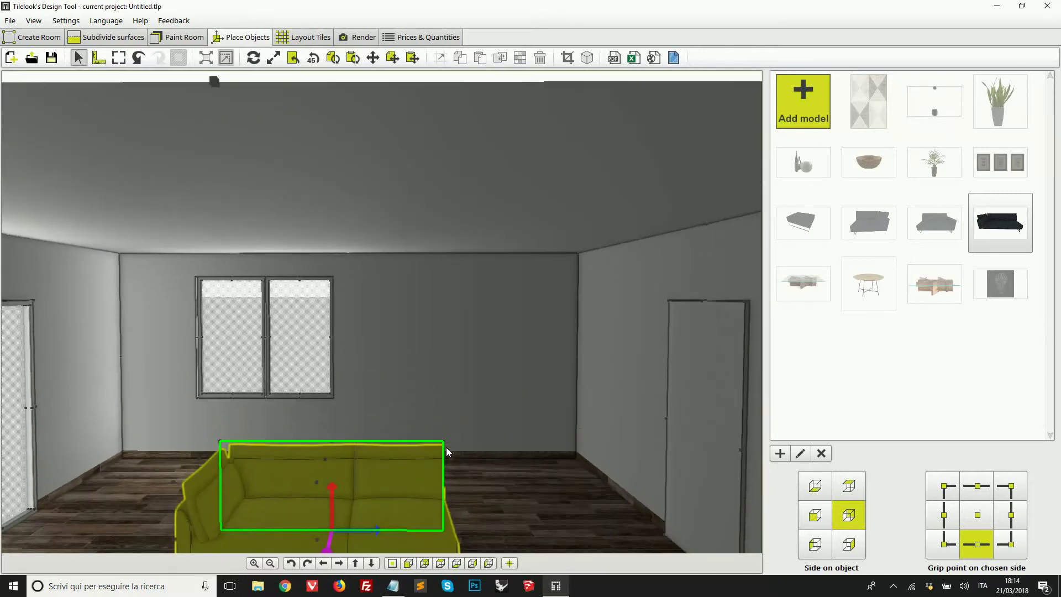
key("Down")
key("Left")
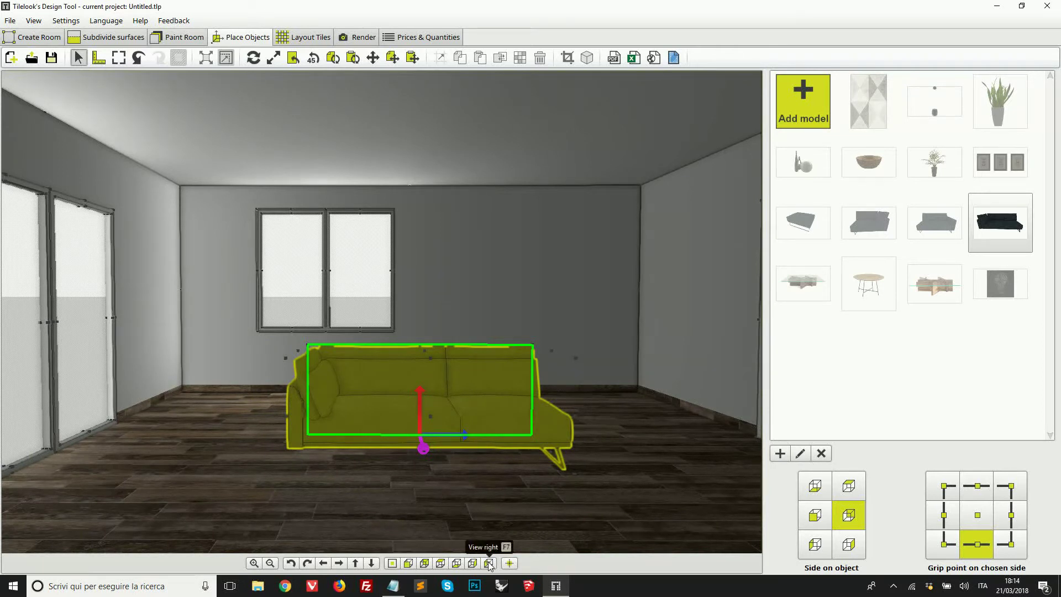
Show the room from above and slide the sofa sideways toward the wall with the large double window
left_click(441, 563)
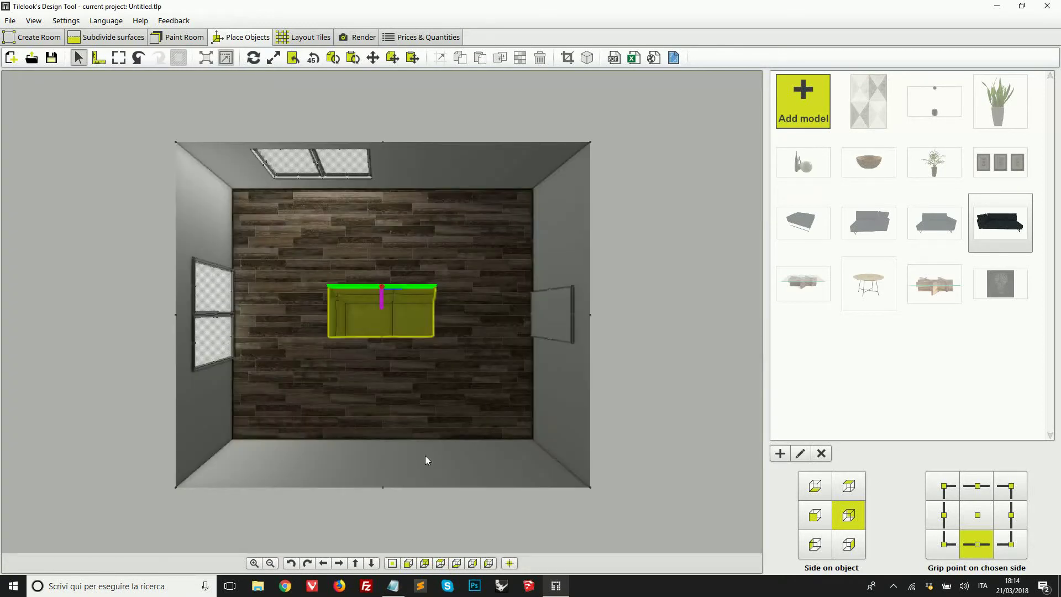
scroll(374, 316, "up", 5)
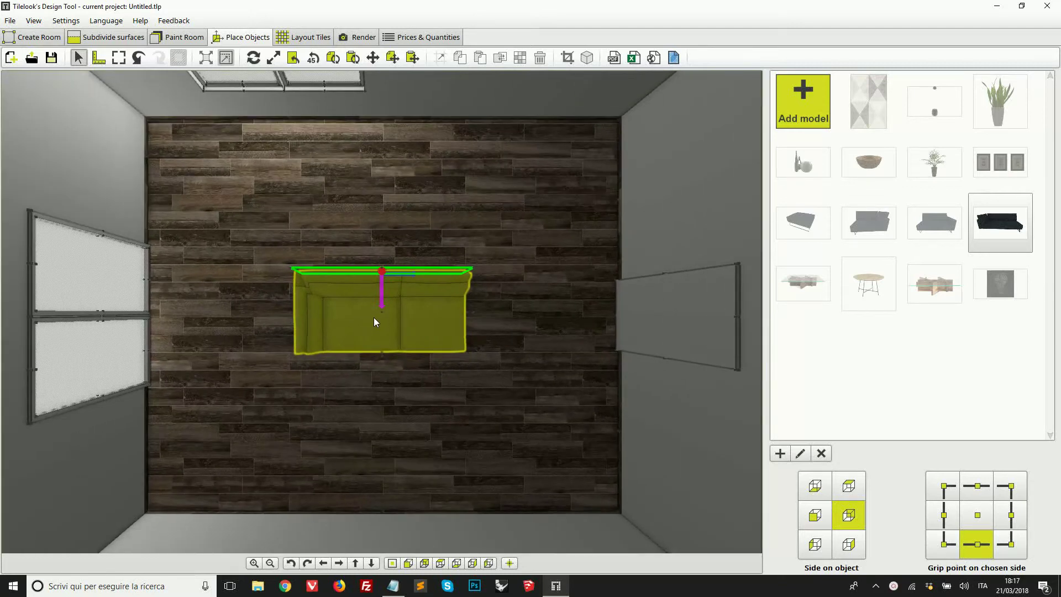
scroll(373, 318, "up", 3)
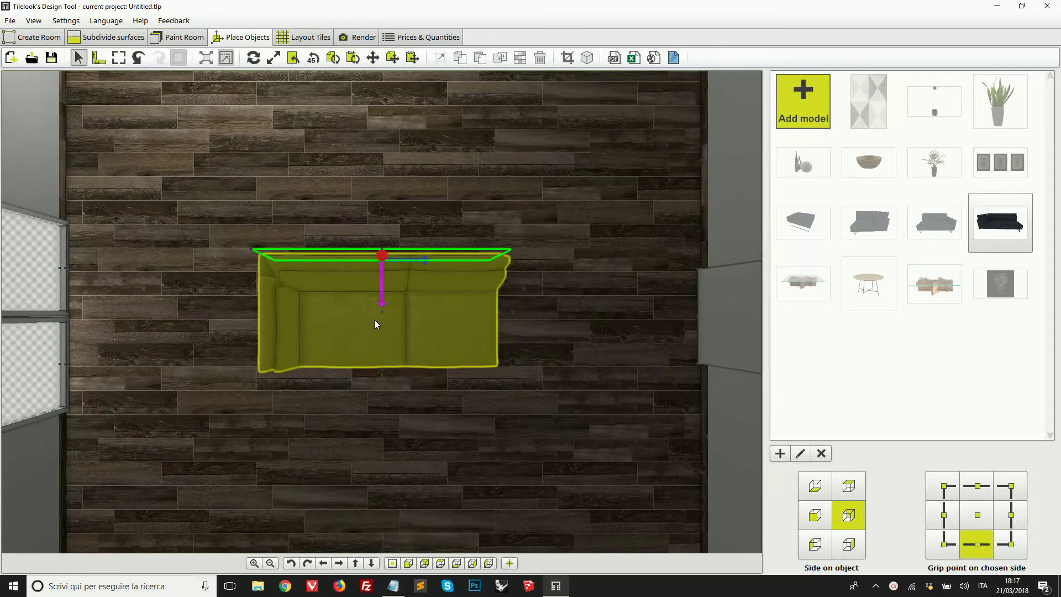
key("Left")
mouse_move(453, 261)
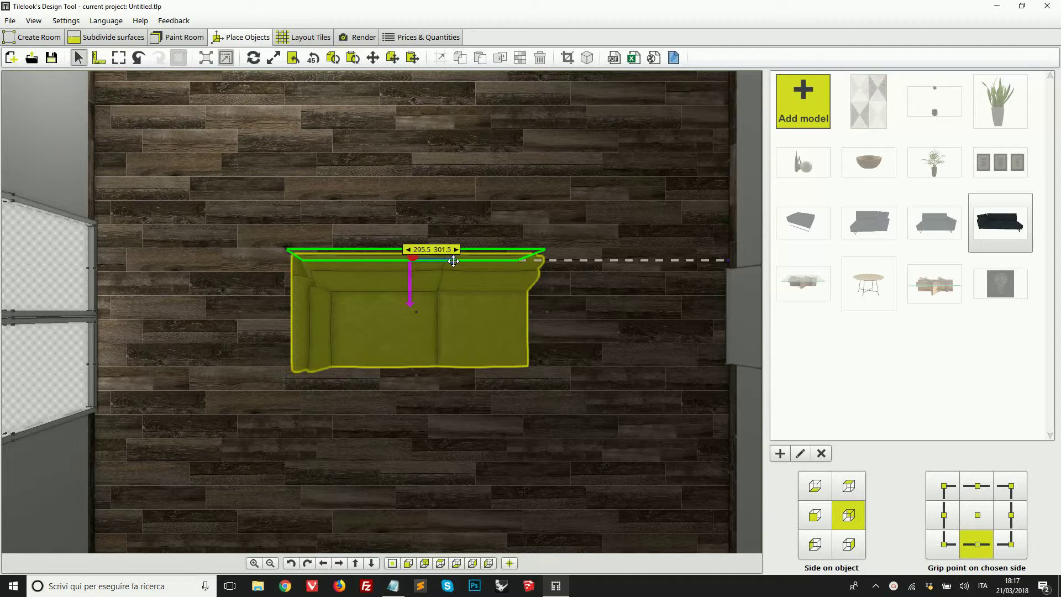
left_click_drag(453, 261, 299, 216)
Move the sofa backward toward the rear window wall, leaving a 40.0 gap between its back and the wall
scroll(282, 284, "down", 3)
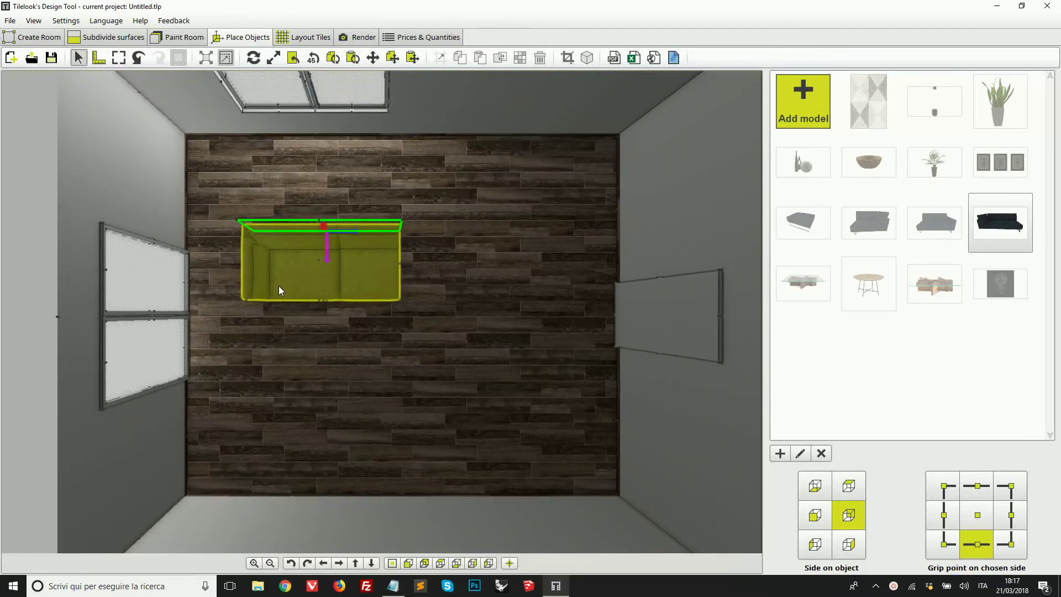
scroll(279, 286, "up", 1)
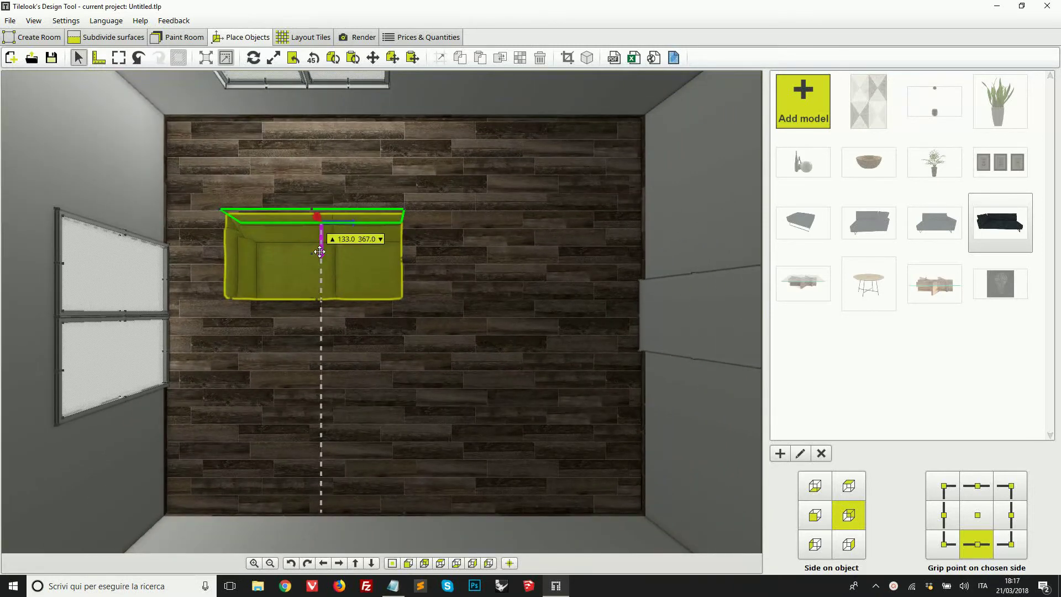
left_click_drag(320, 251, 324, 137)
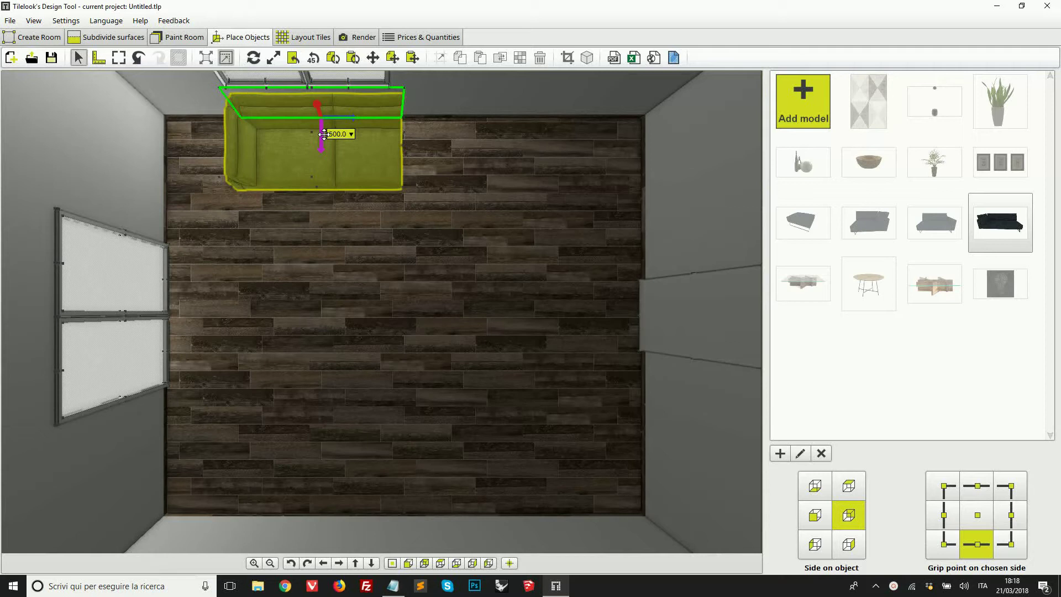
left_click_drag(324, 134, 326, 168)
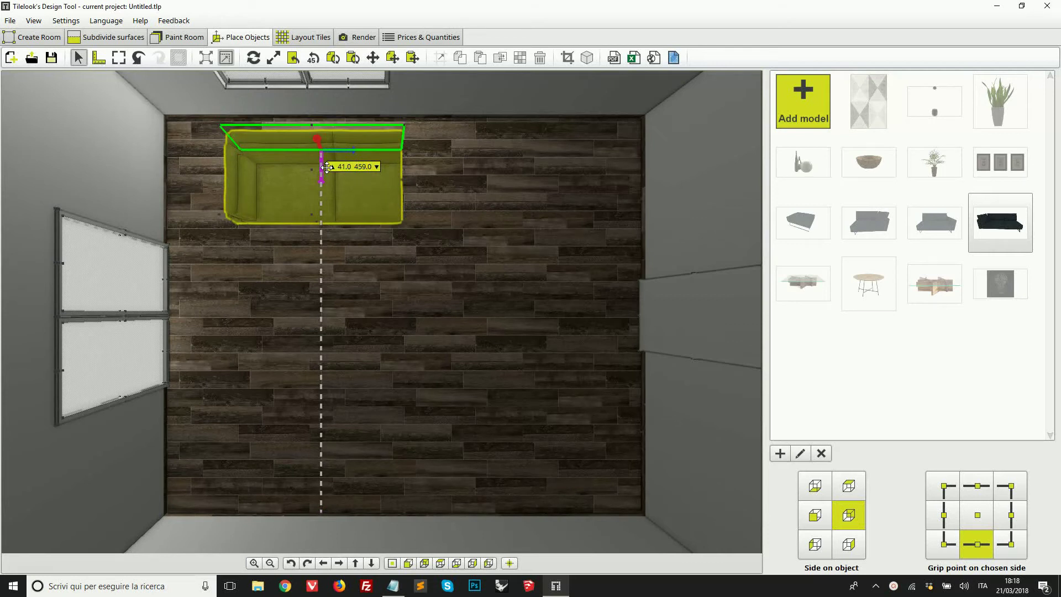
left_click_drag(326, 167, 321, 169)
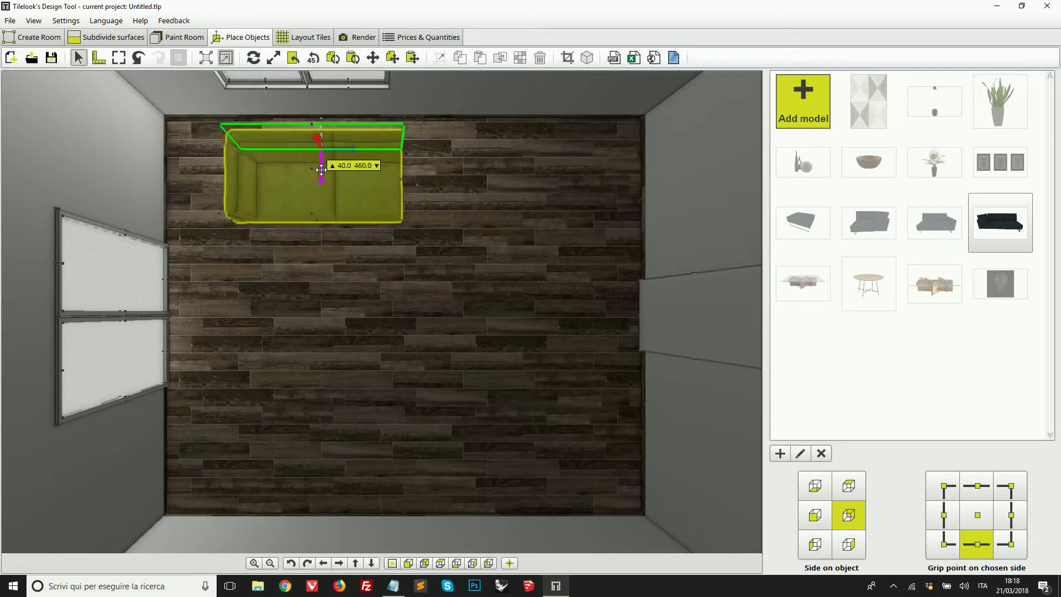
left_click_drag(321, 169, 321, 169)
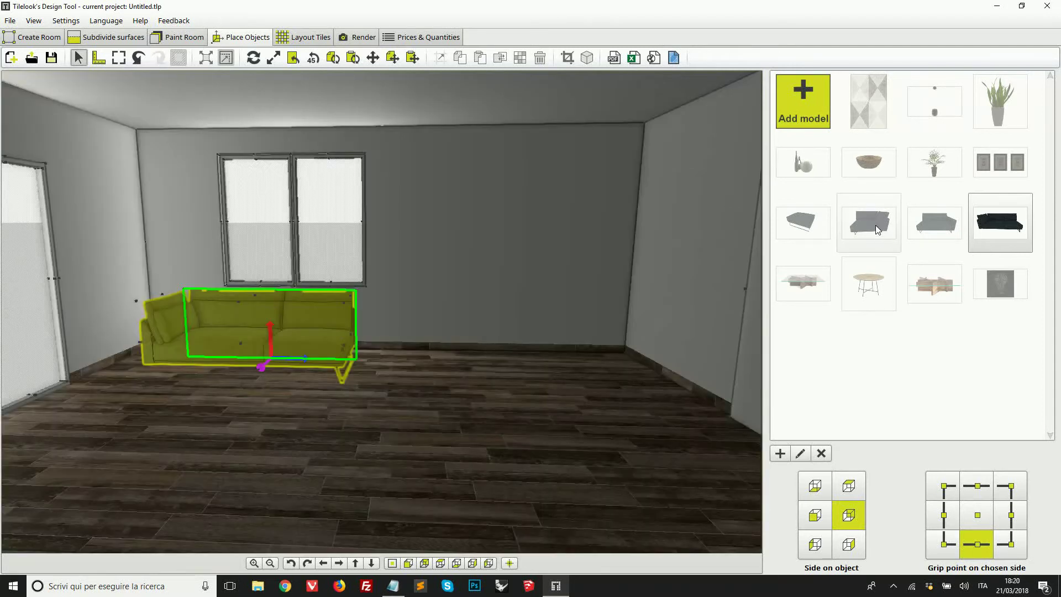
Place the shorter sofa with the right armrest in the room and slide it sideways, clear of the first sofa
left_click(876, 224)
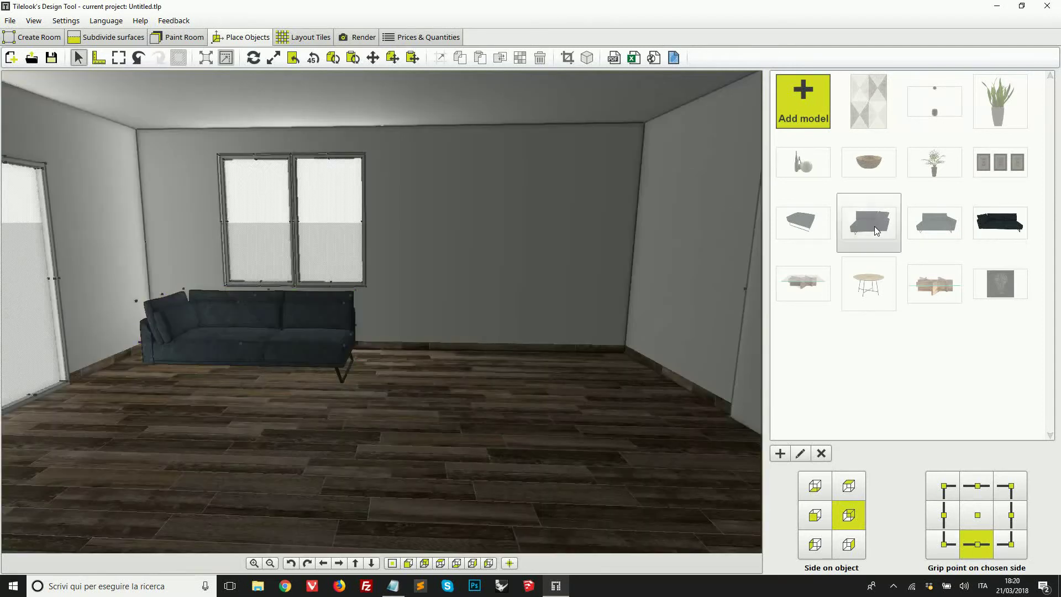
scroll(413, 434, "up", 3)
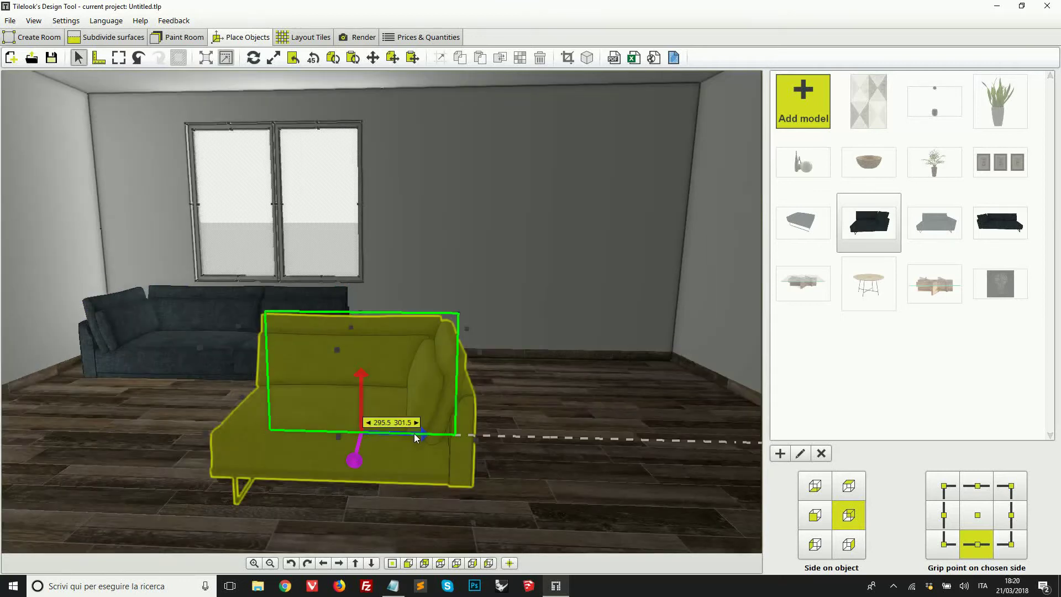
key("Left")
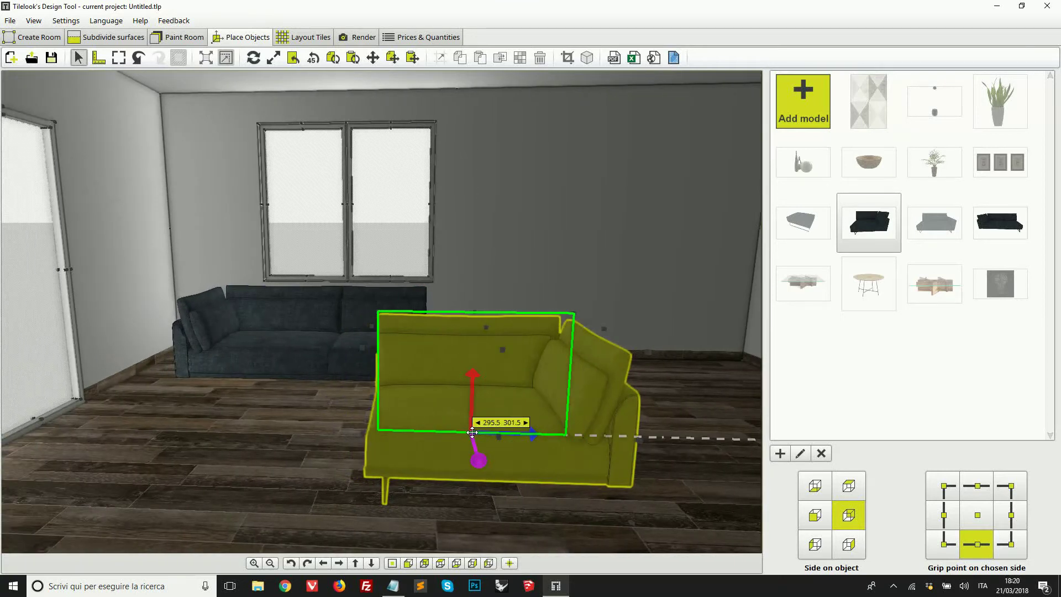
key("Down")
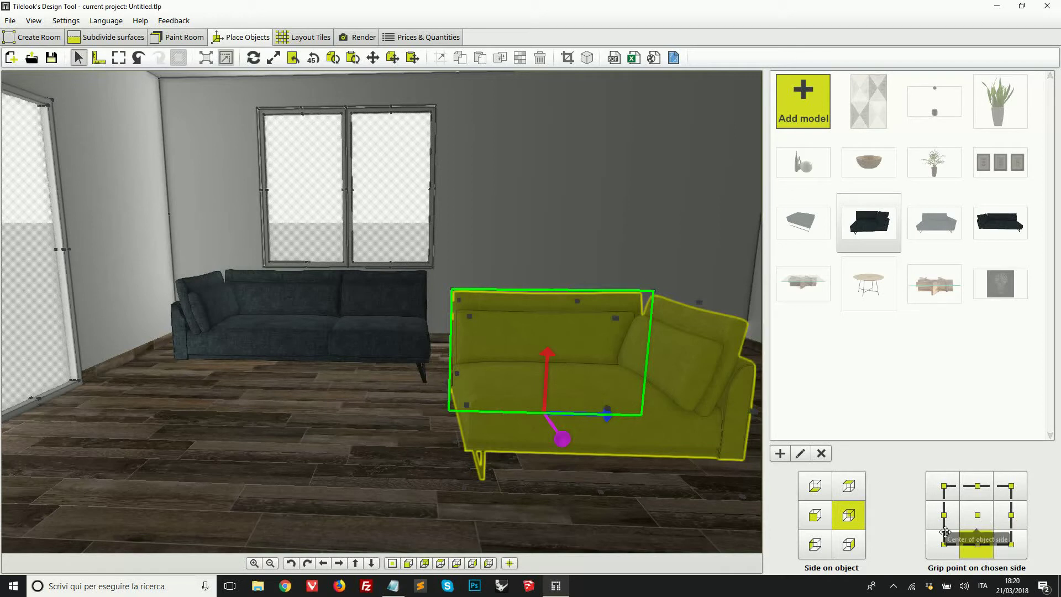
Set the shorter sofa's grip point to the rear left corner of its bottom side
left_click(812, 488)
left_click(849, 487)
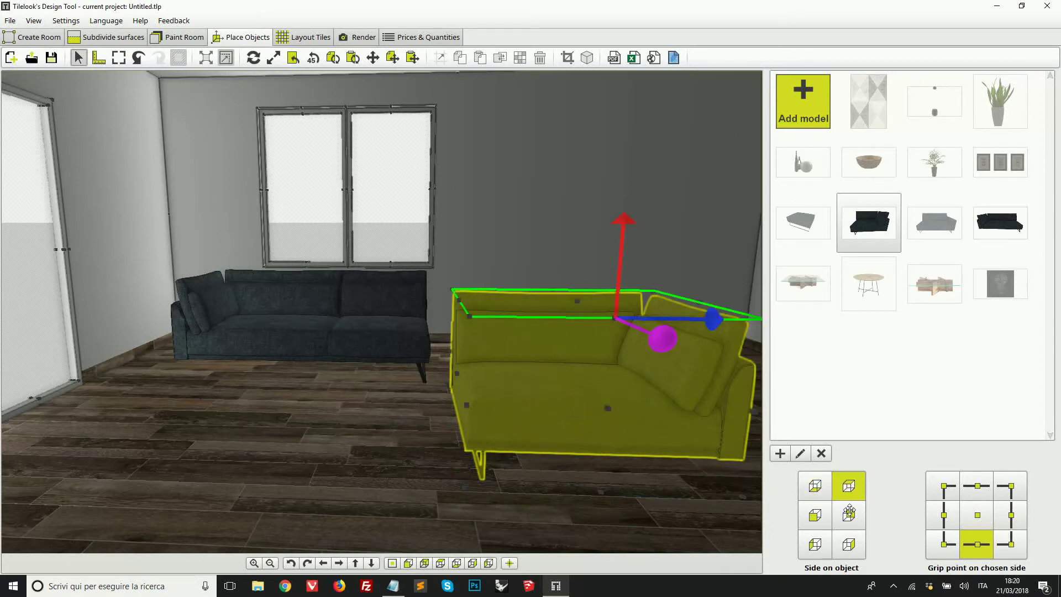
left_click(849, 544)
left_click(815, 544)
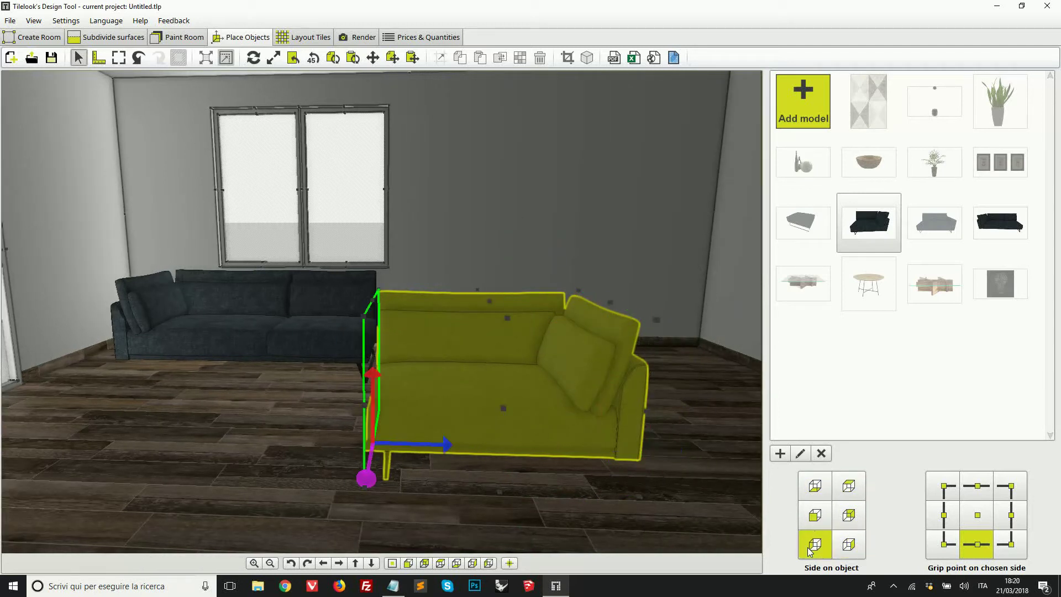
left_click(816, 487)
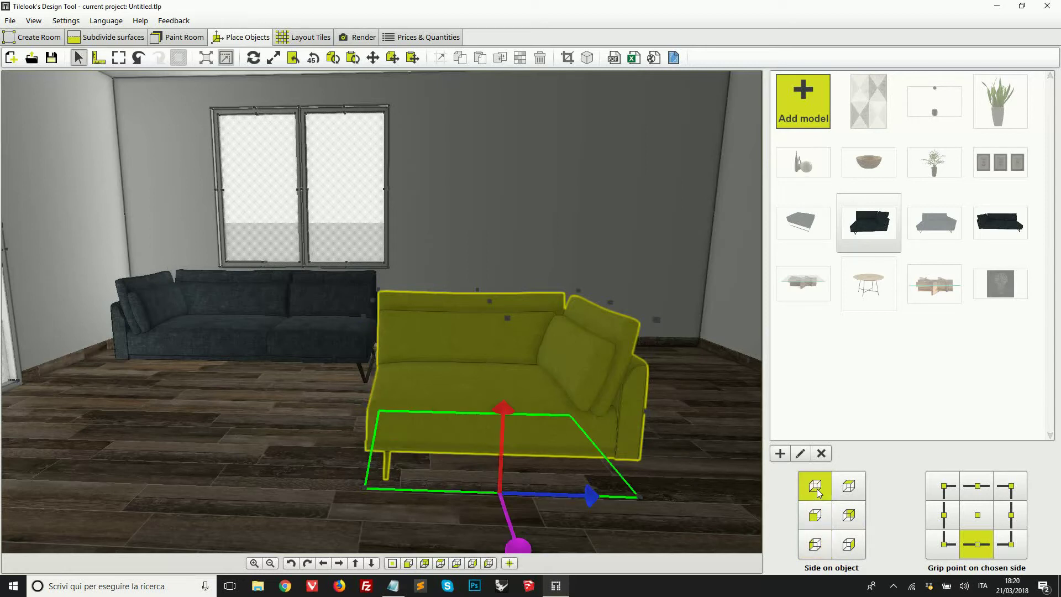
left_click(944, 493)
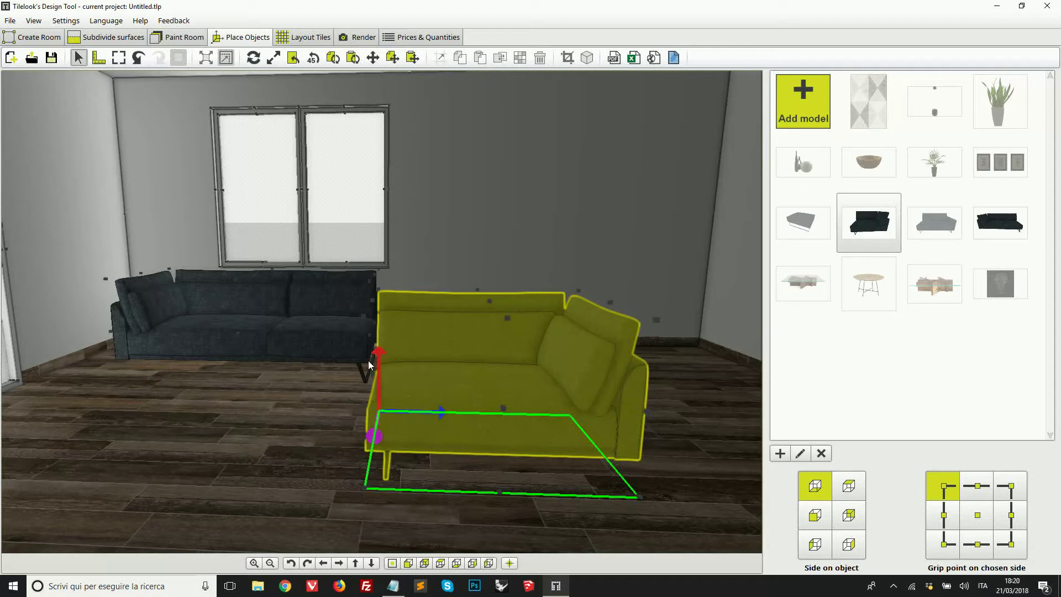
Snap the shorter sofa's rear bottom grip corner to the matching open-end corner of the long sofa, joining both modules
left_click_drag(434, 414, 527, 412)
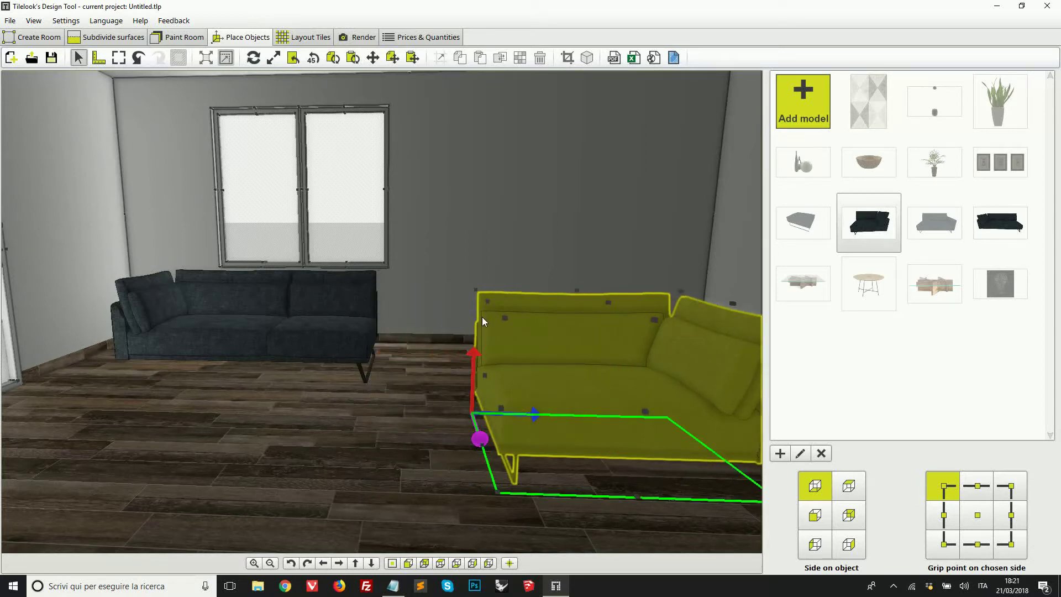
scroll(452, 286, "up", 5)
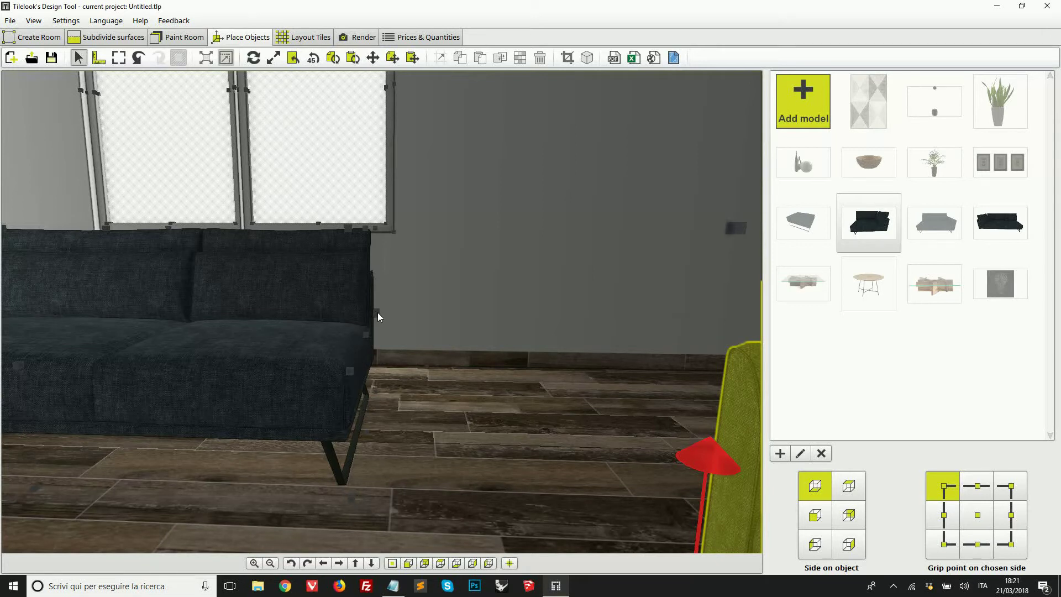
scroll(403, 387, "up", 2)
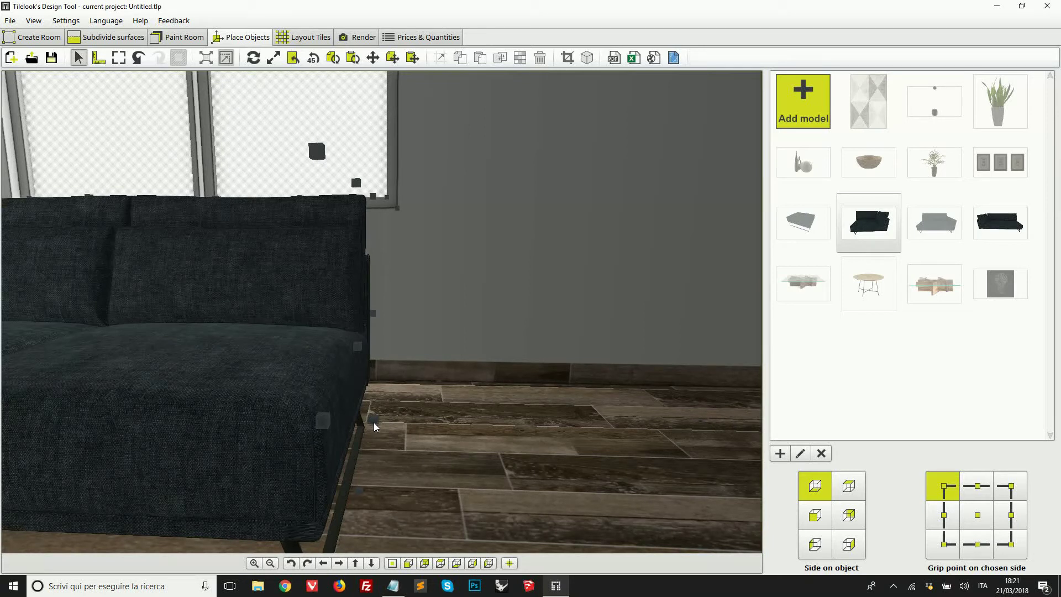
scroll(373, 422, "down", 1)
scroll(373, 423, "down", 2)
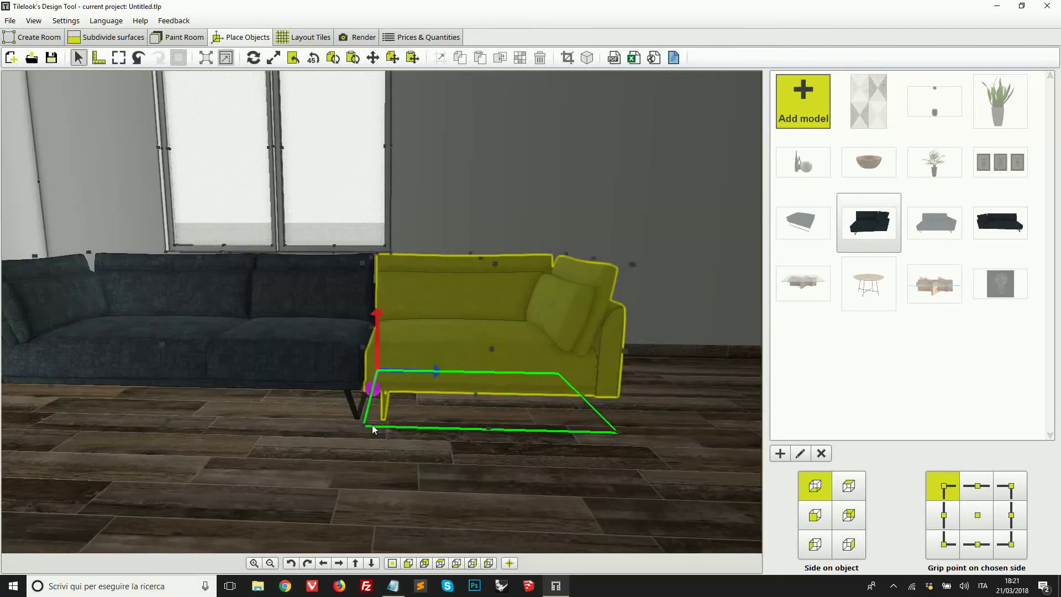
scroll(404, 379, "down", 1)
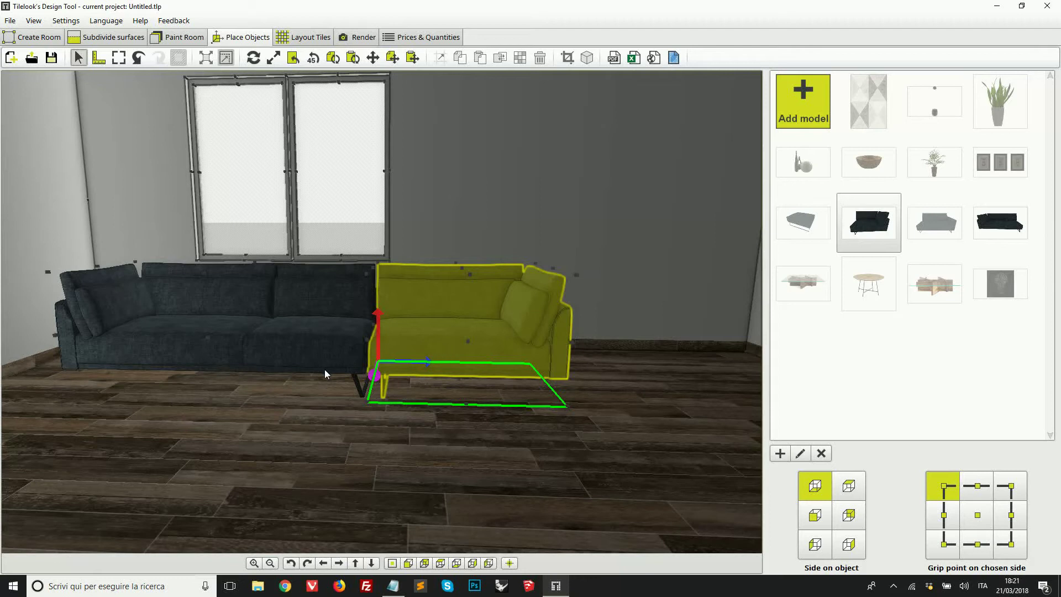
scroll(324, 374, "down", 1)
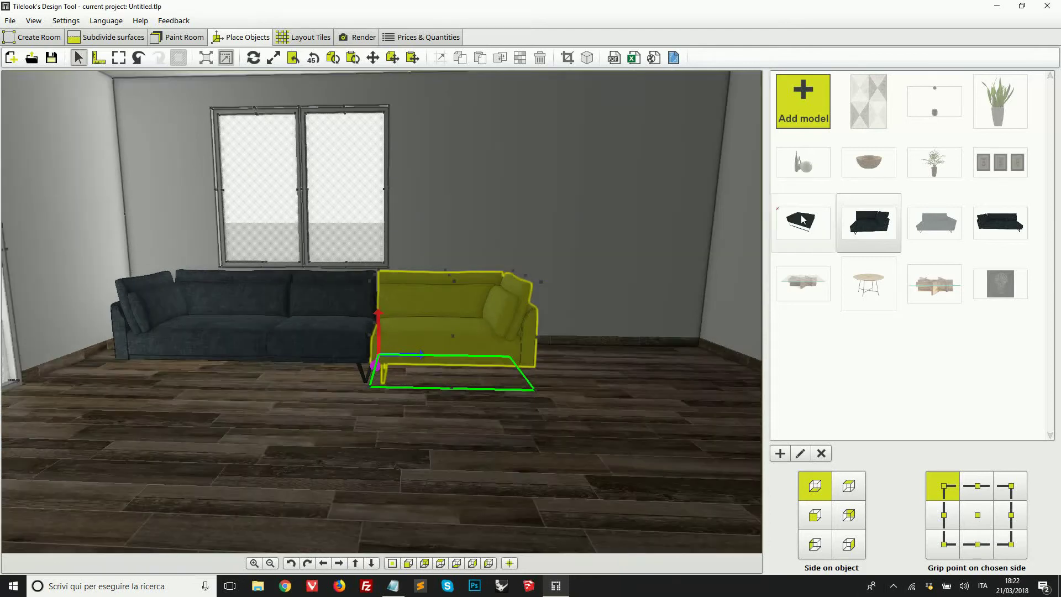
Place an ottoman in front of the long sofa and add a second copy of it beside the first
left_click(811, 233)
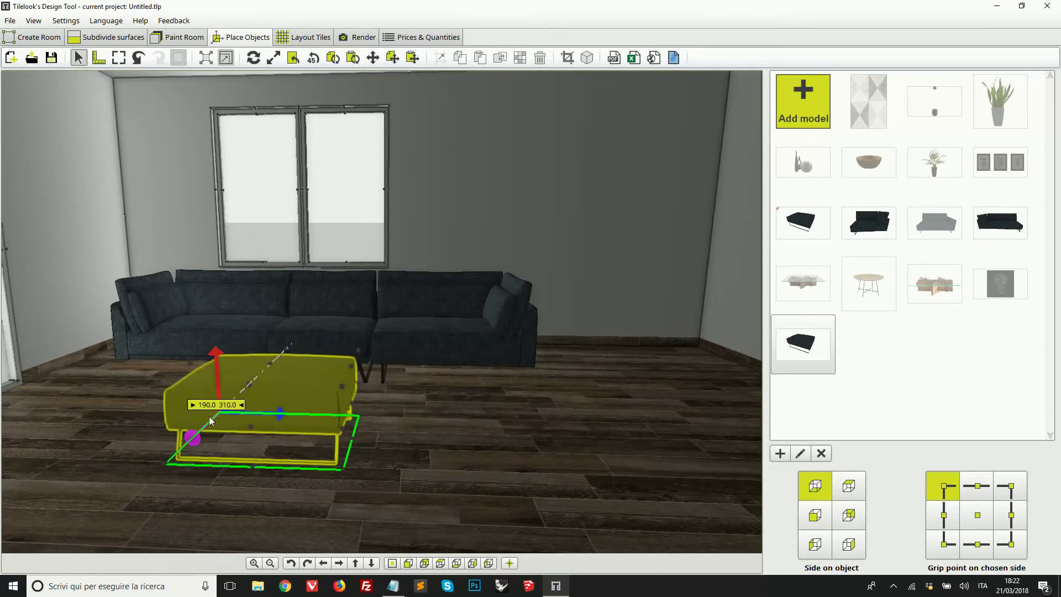
left_click(221, 407)
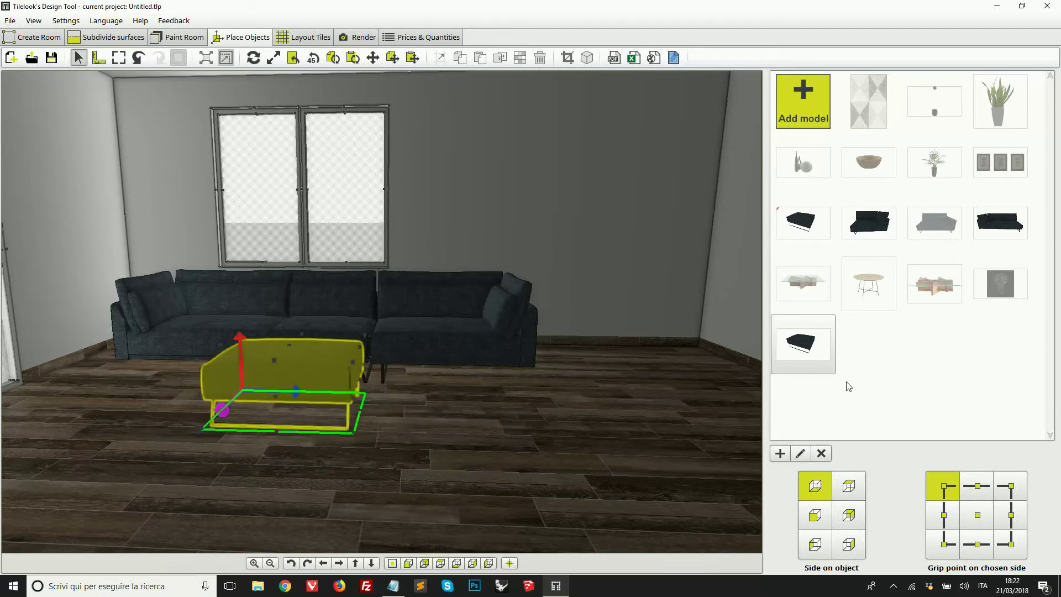
mouse_move(813, 362)
left_click(441, 395)
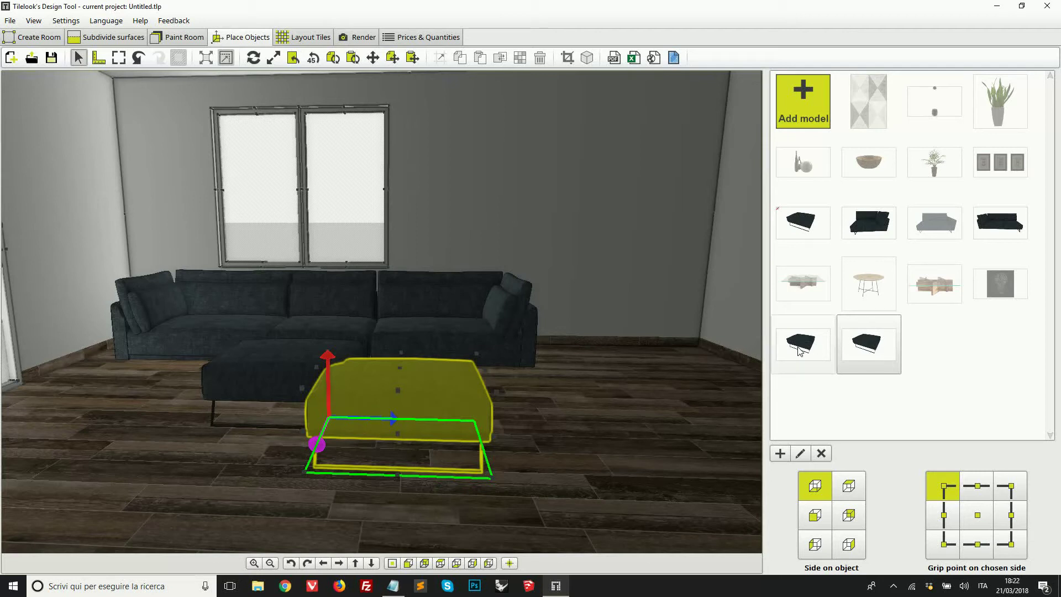
Select the placed ottomans and sofa modules in turn to check which library thumbnail belongs to each
mouse_move(800, 349)
left_click(799, 354)
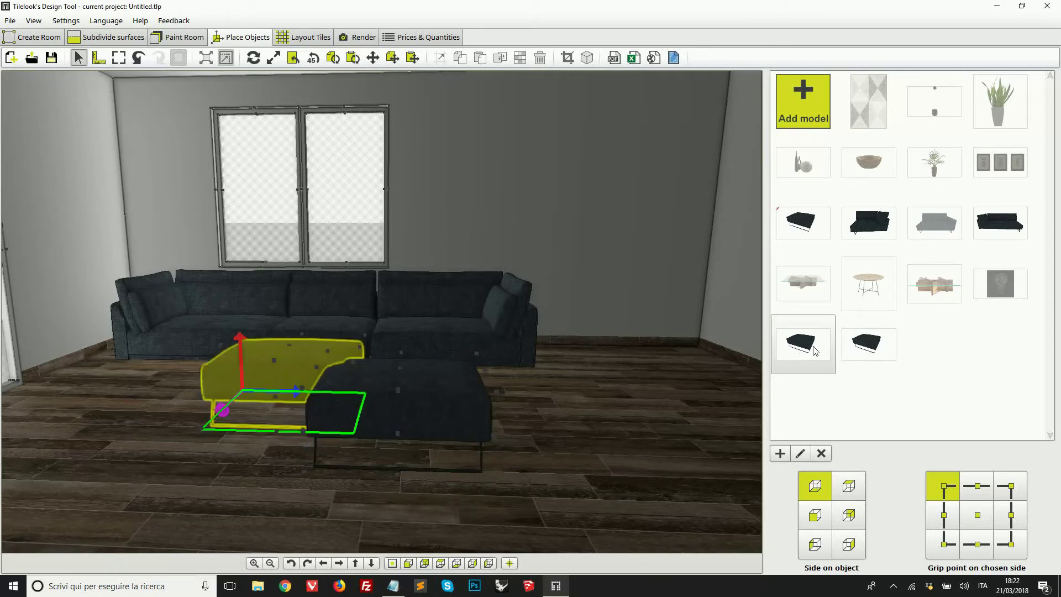
left_click(452, 391)
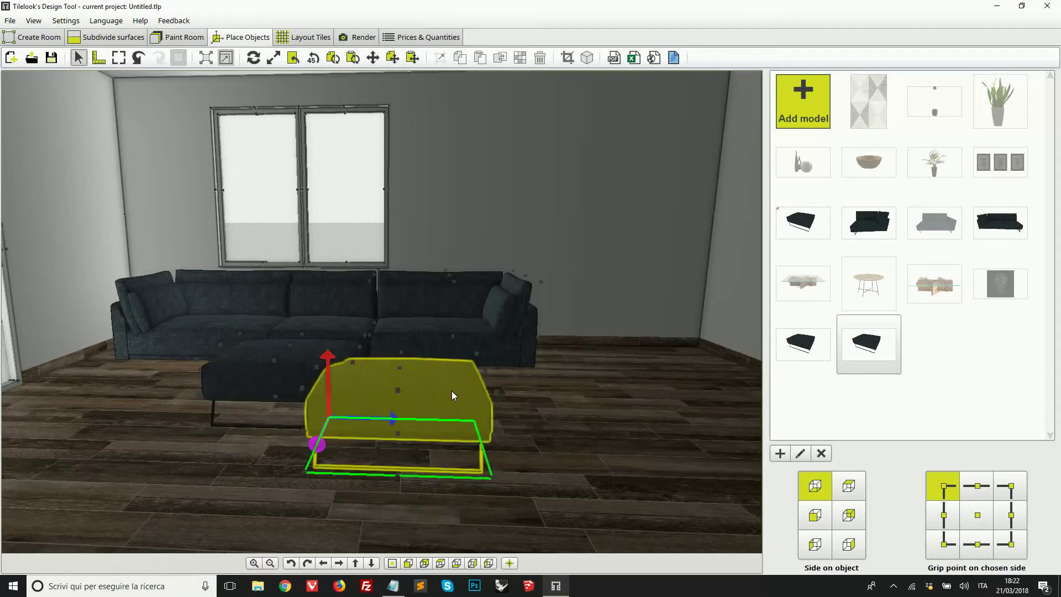
left_click(425, 325)
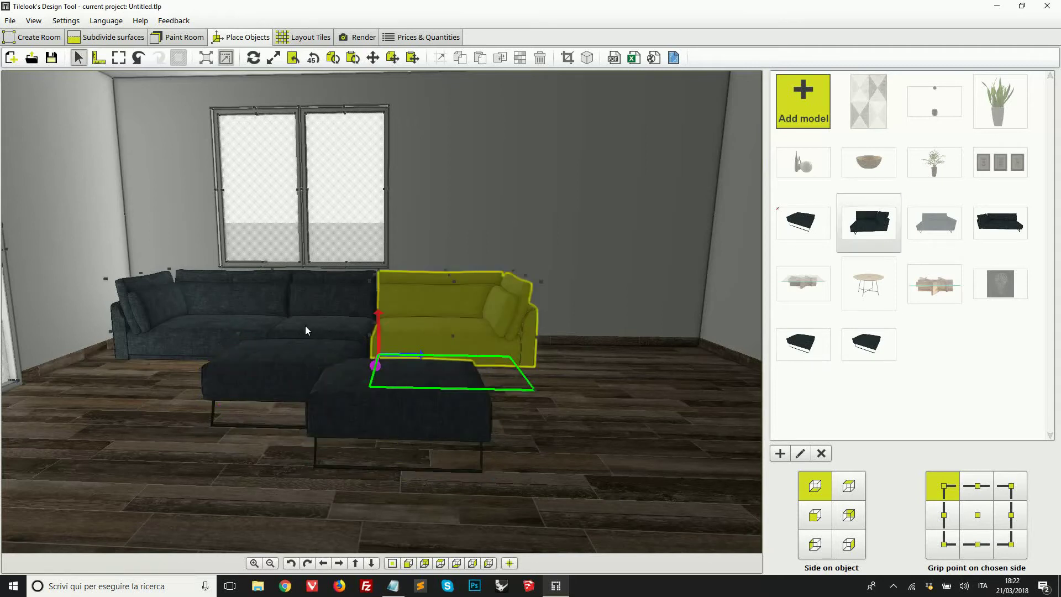
left_click(305, 325)
left_click(414, 326)
Remove the second ottoman copy, the one nearer the camera, from the project
left_click(425, 418)
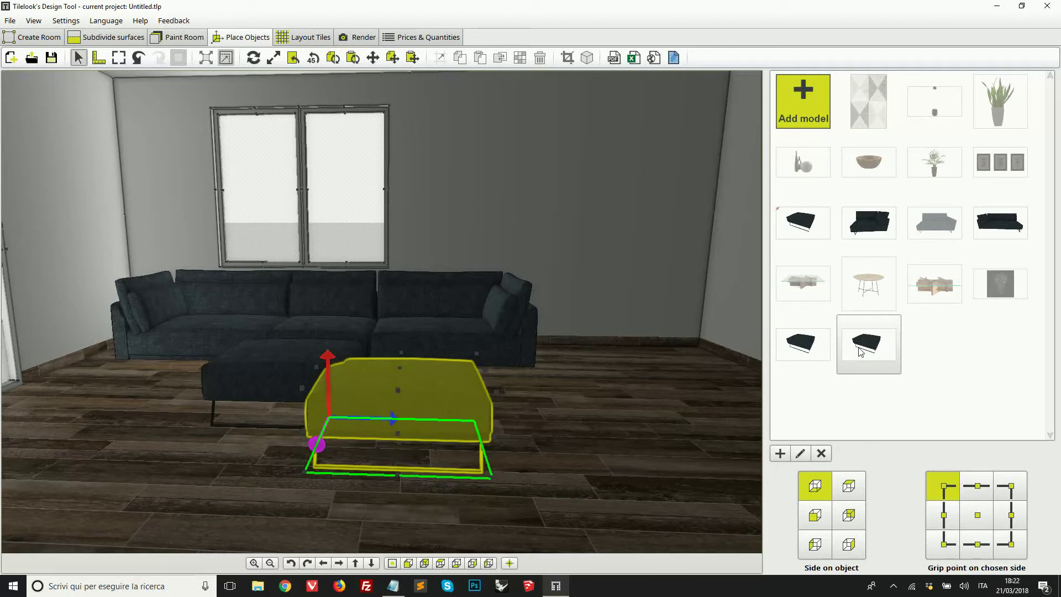
left_click(822, 454)
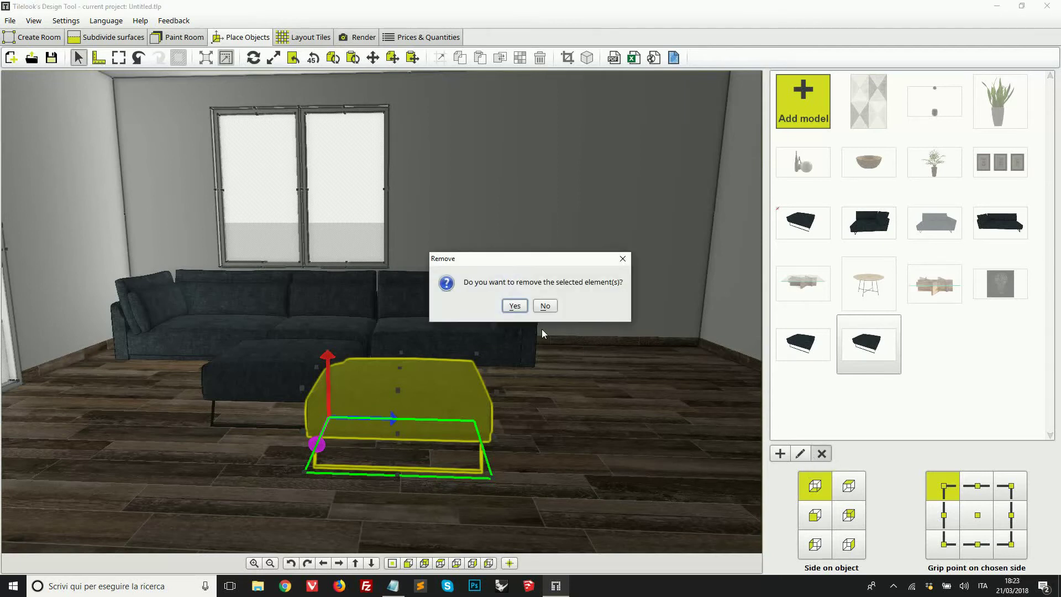
left_click(513, 306)
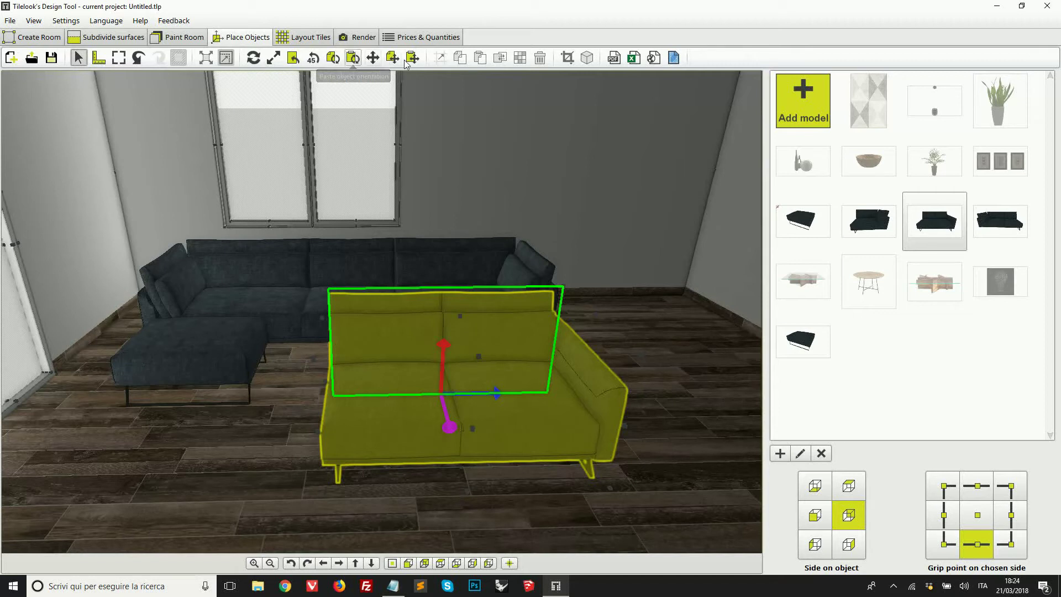
Rotate the new one-armrest sofa in 45° steps until its seat faces the ottoman
left_click(313, 57)
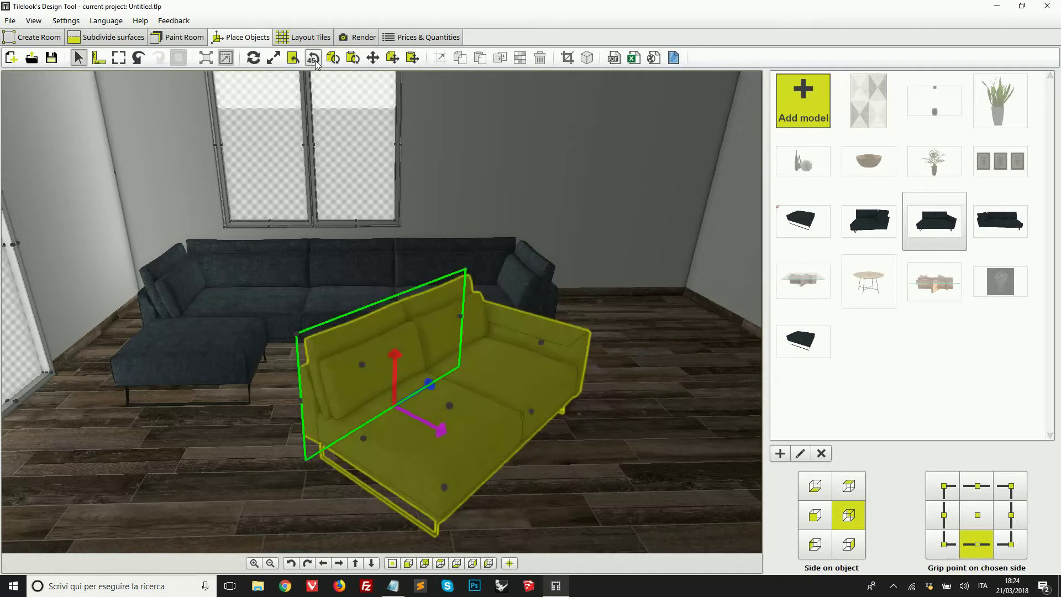
left_click(313, 57)
left_click(314, 58)
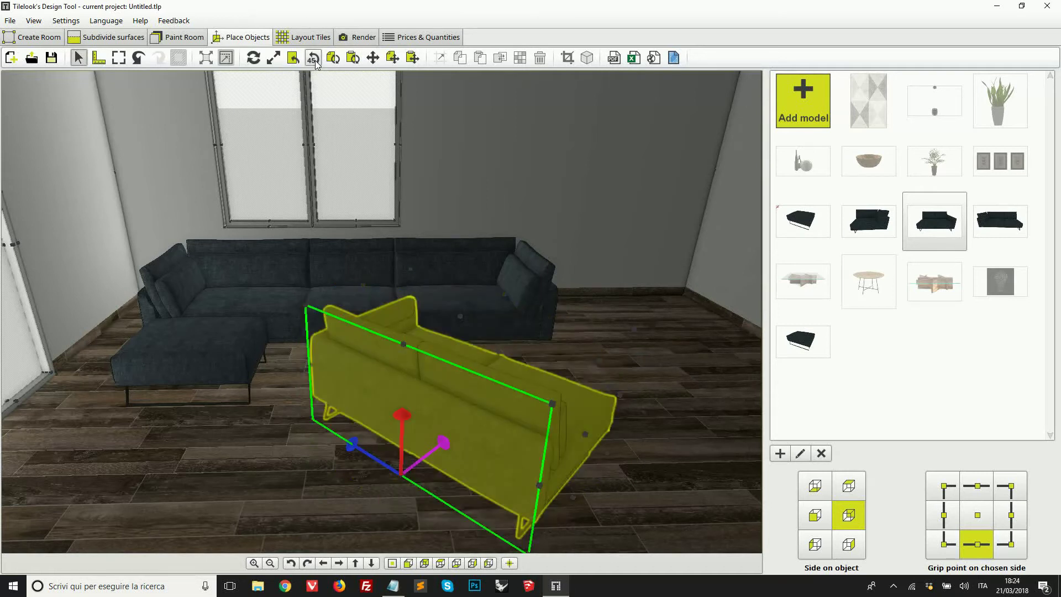
left_click(313, 57)
left_click(313, 57)
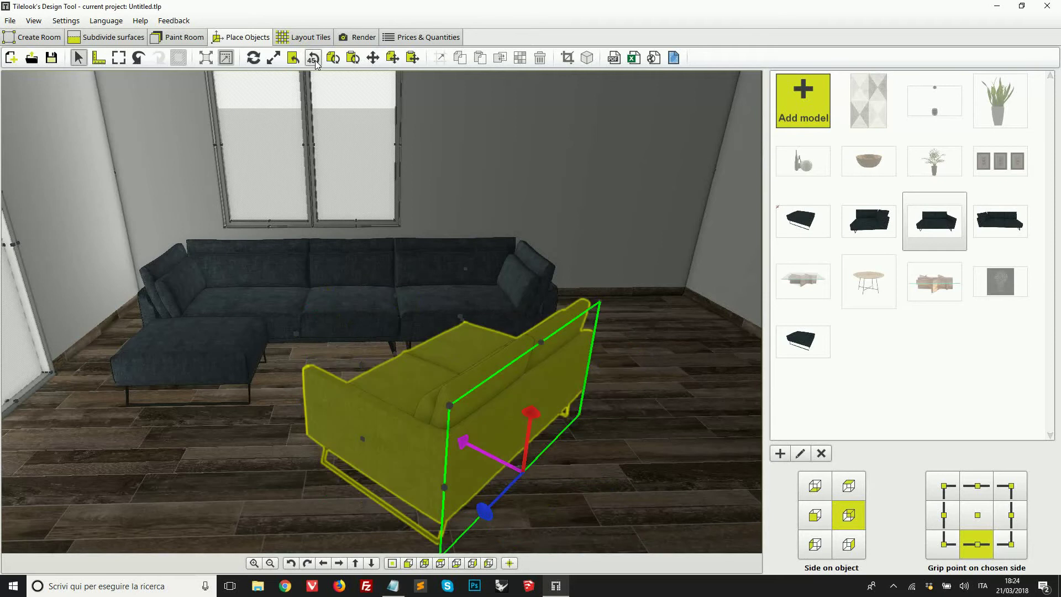
left_click(313, 57)
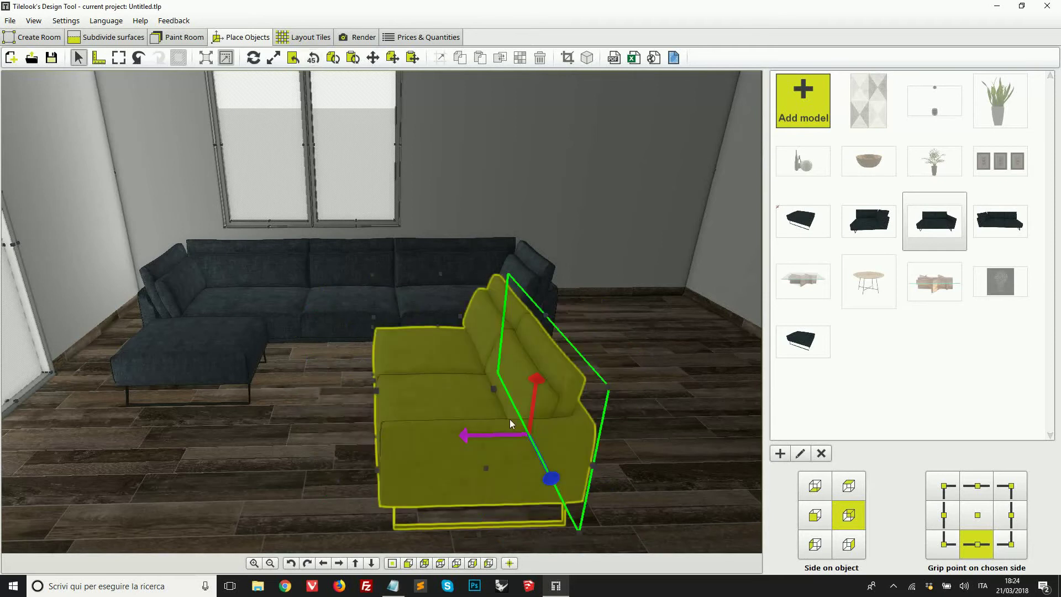
Slide the rotated sofa toward the side wall and set its grip point to the rear left corner of its bottom side
left_click_drag(510, 419, 617, 426)
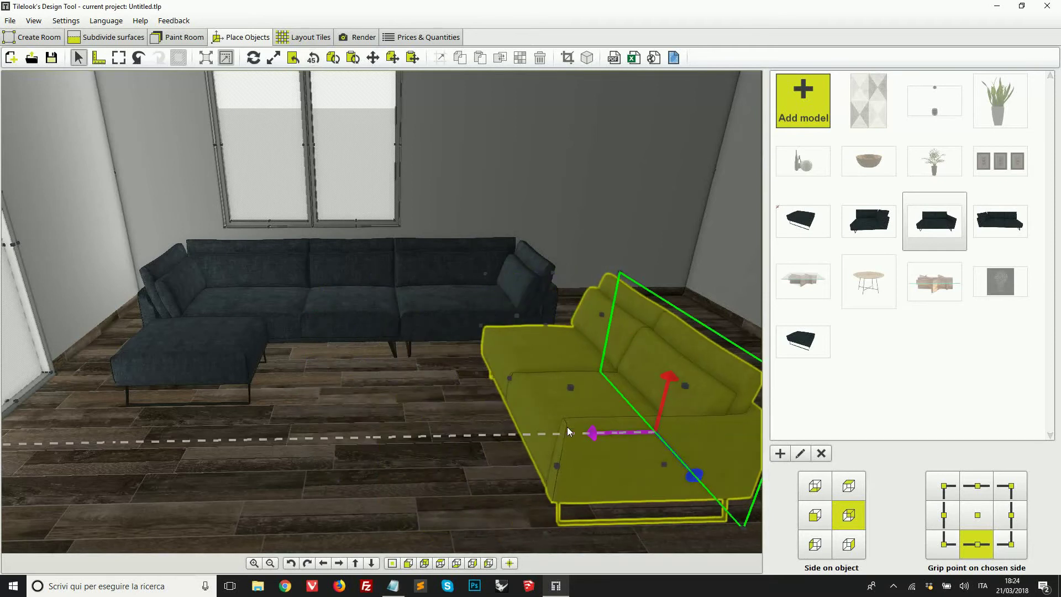
right_click_drag(555, 418, 757, 428)
left_click(815, 487)
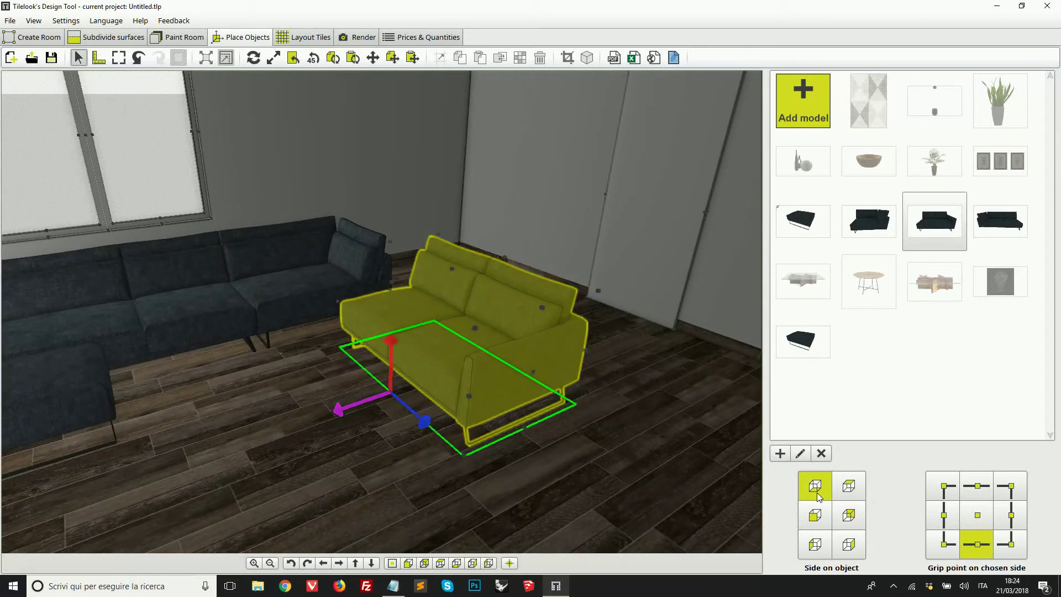
left_click(943, 492)
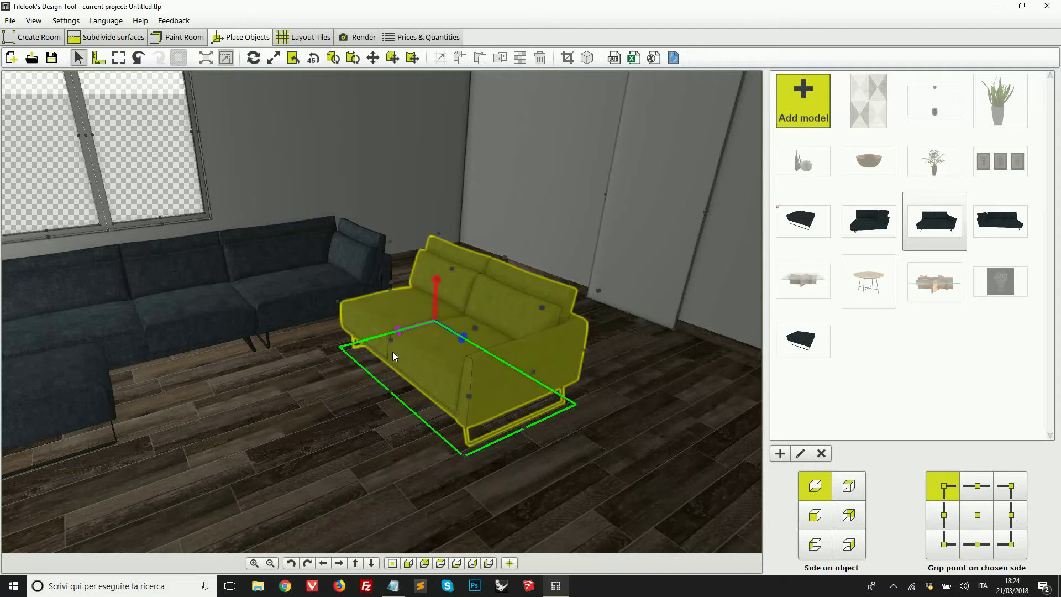
Snap the rotated sofa's rear bottom grip corner to the front bottom corner at the armrest end of the rear sofa row
right_click_drag(335, 358, 486, 351)
scroll(340, 302, "up", 3)
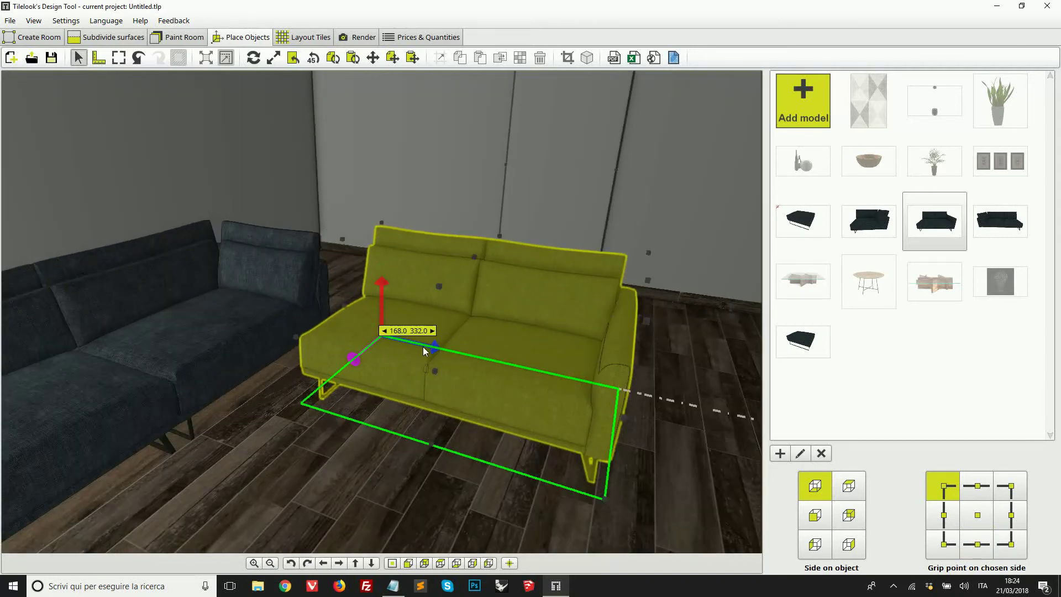
left_click_drag(423, 347, 508, 365)
scroll(314, 343, "up", 3)
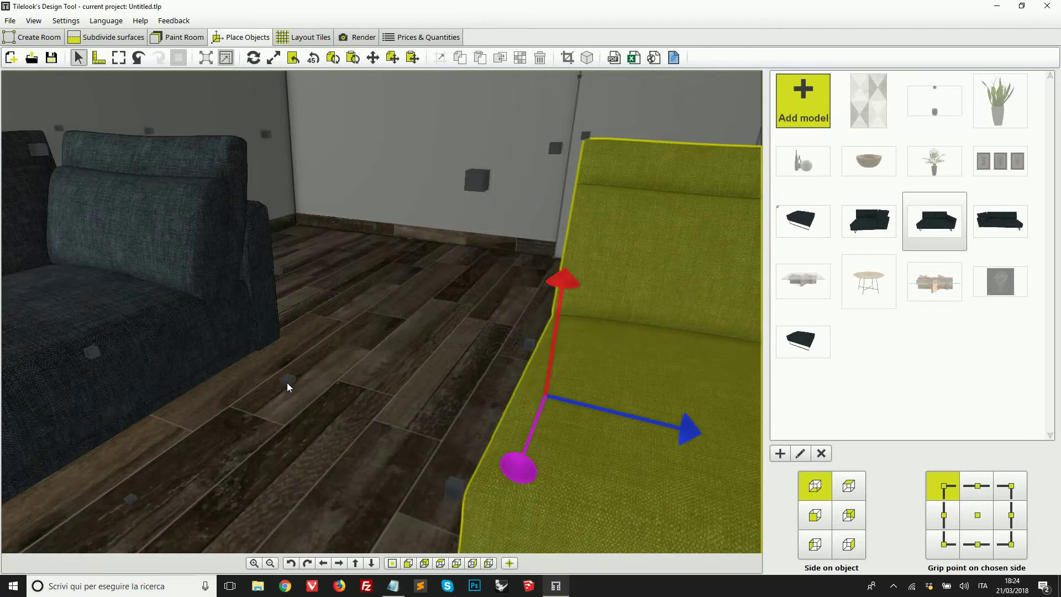
left_click(289, 382)
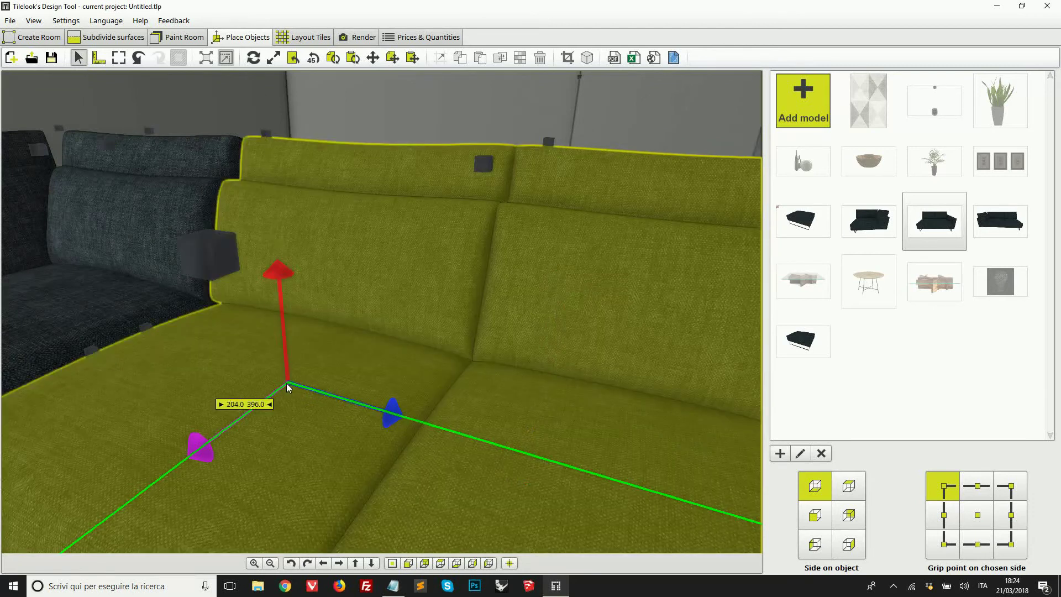
Examine the joined sofa corner and the overall seating layout from several angles and distances
scroll(335, 367, "down", 3)
scroll(335, 367, "down", 2)
middle_click_drag(561, 400, 646, 506)
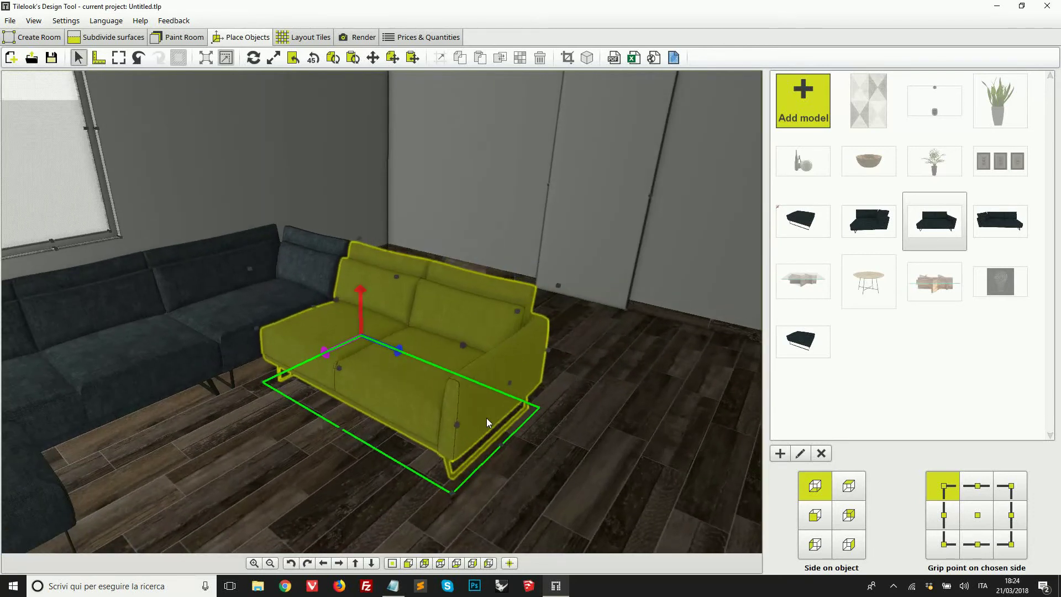
middle_click_drag(591, 389, 503, 394)
scroll(502, 393, "down", 2)
scroll(496, 380, "down", 1)
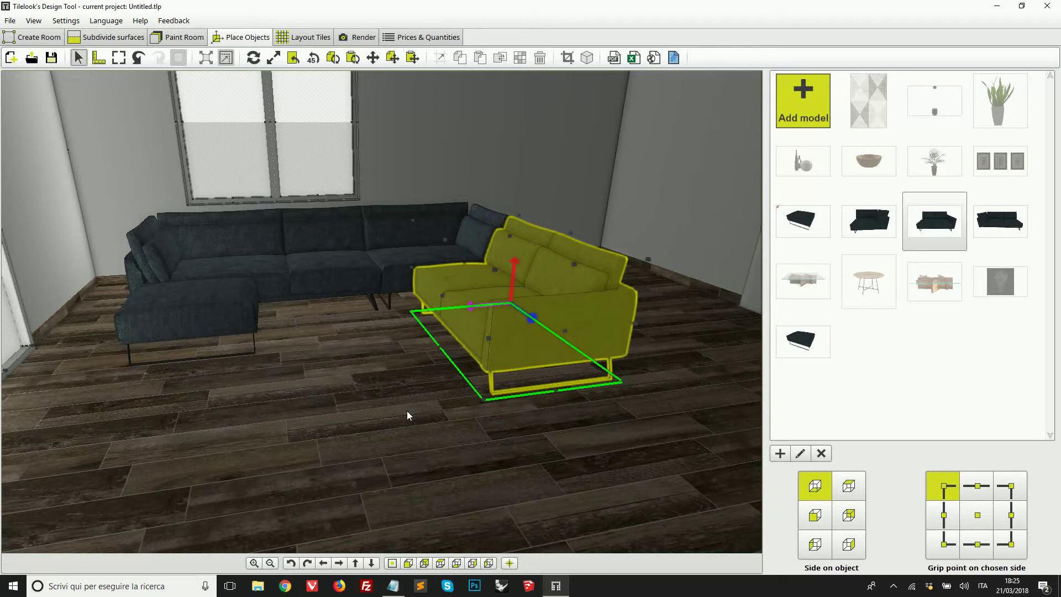
middle_click_drag(408, 416, 414, 385)
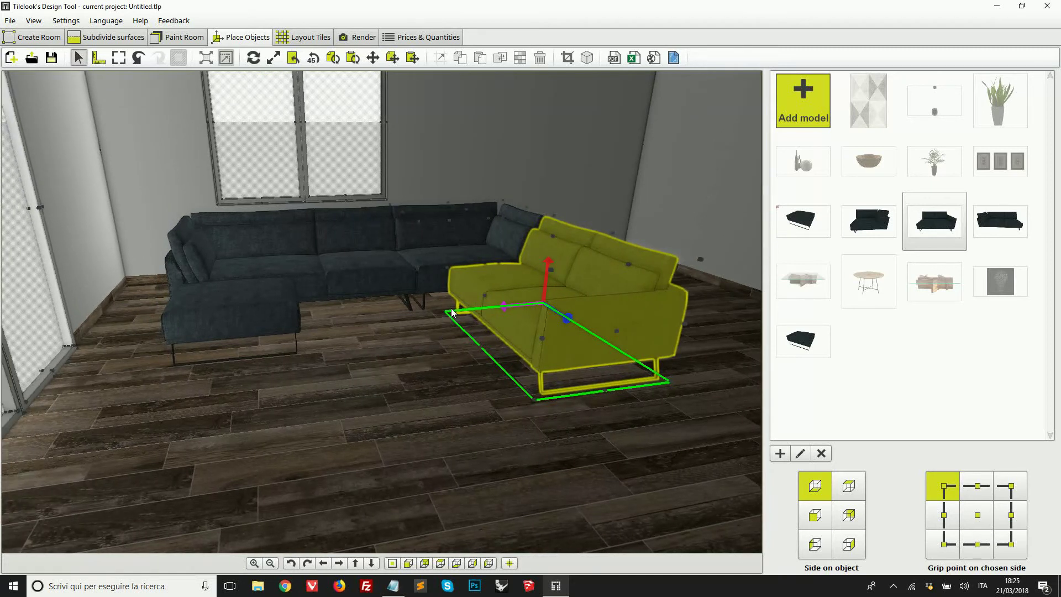
scroll(448, 334, "up", 3)
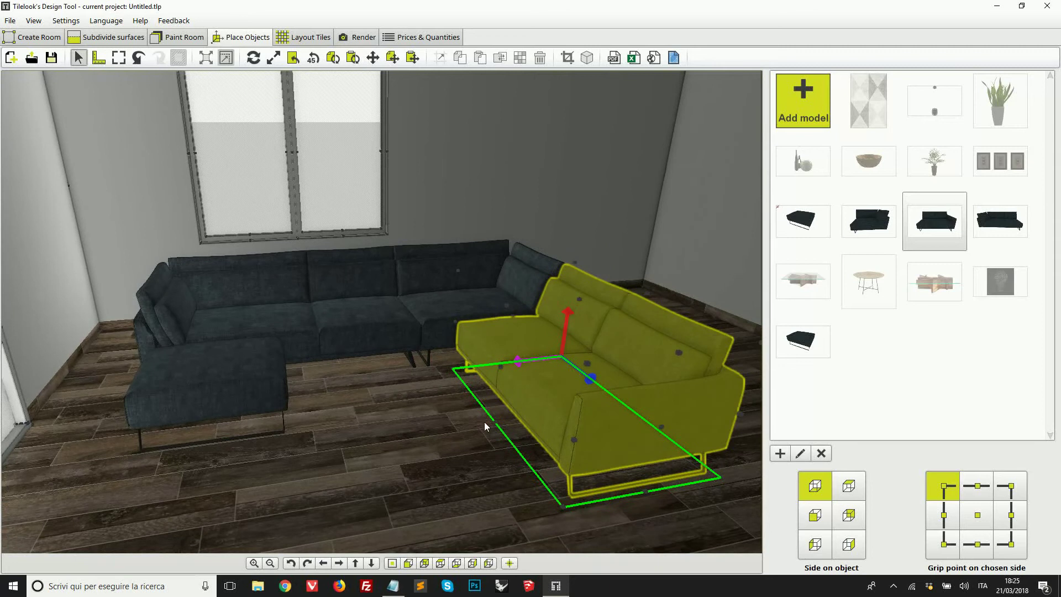
Lay the geometric-patterned rug between the sofas and place the glass-top coffee table on it
left_click(353, 435)
left_click_drag(353, 435, 169, 399)
left_click_drag(803, 282, 349, 408)
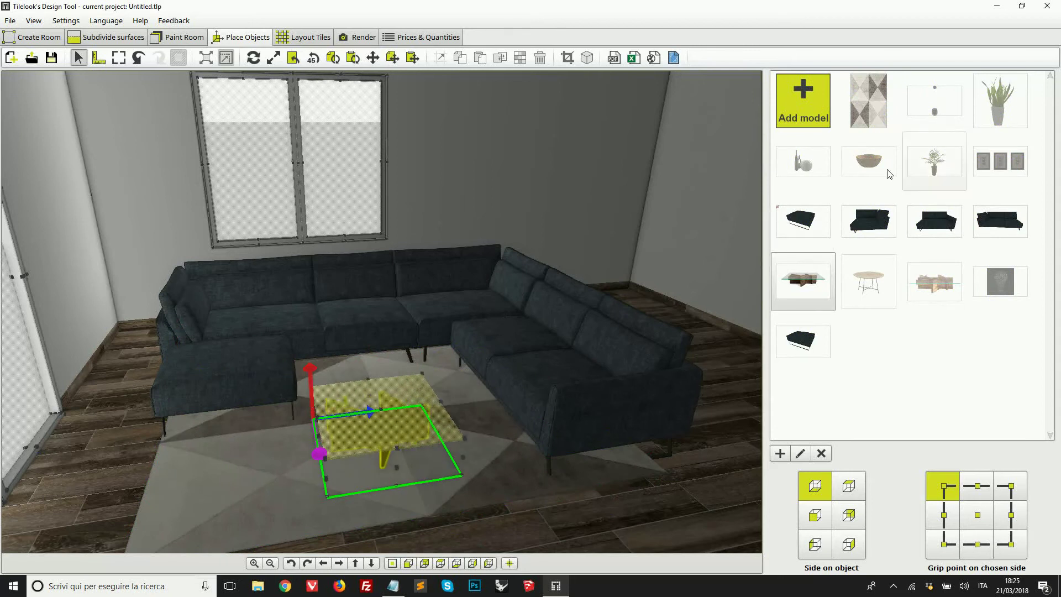
Place the pendant lamp, set its grip point to the center of its bottom side, and center it on the coffee table
left_click_drag(934, 101, 497, 425)
left_click(976, 526)
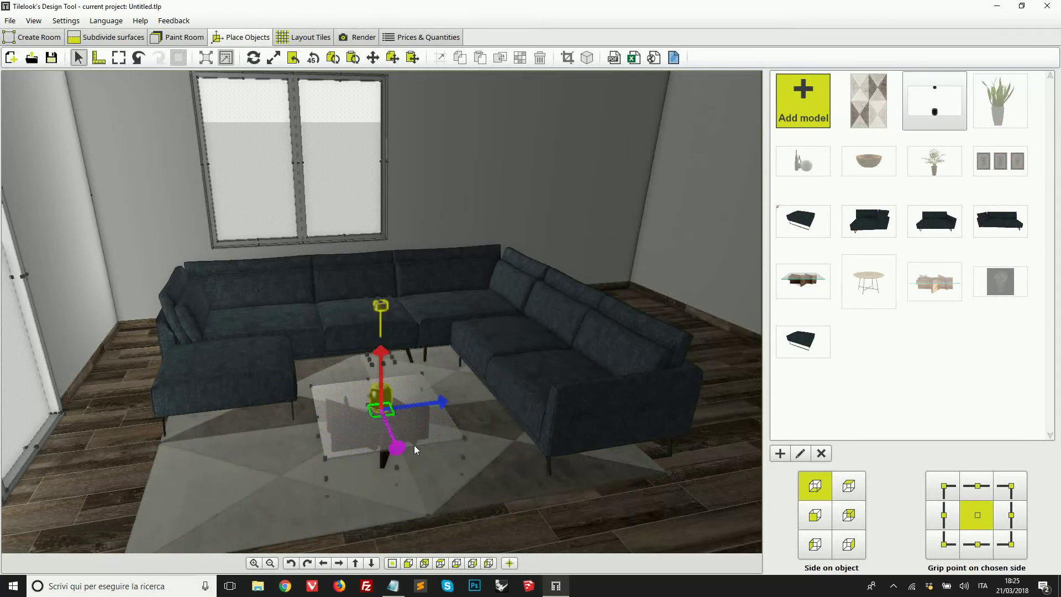
left_click(379, 400)
Raise the pendant lamp up to the ceiling and shift it sideways, off the center of the coffee table
scroll(416, 455, "down", 2)
left_click_drag(380, 354, 379, 113)
right_click_drag(378, 289, 388, 259)
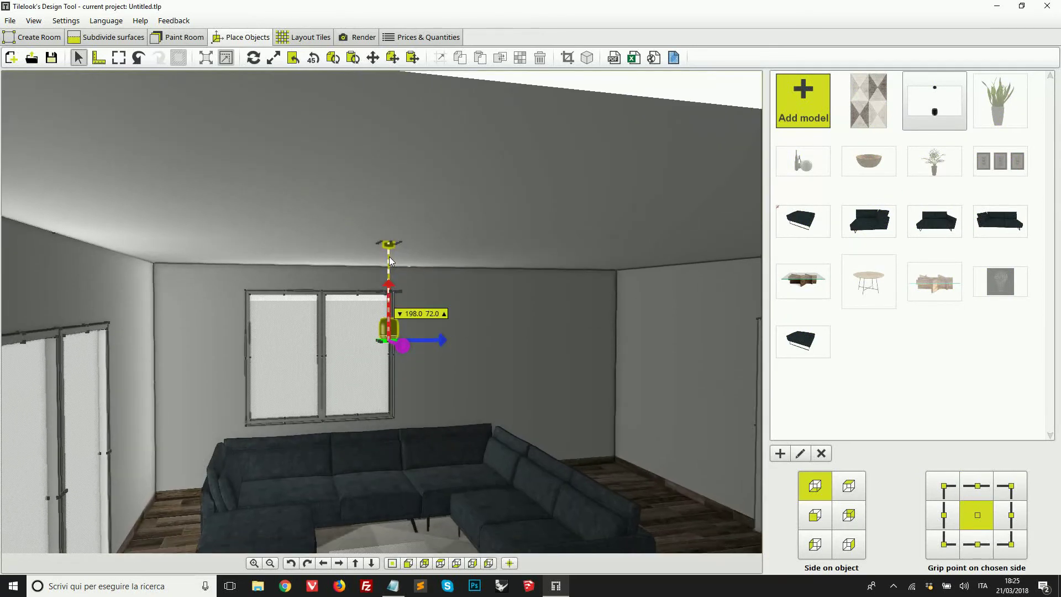
left_click_drag(436, 343, 390, 343)
Add a second pendant lamp, paste the first lamp's position onto it, and shift it sideways so both hang side by side
left_click_drag(941, 95, 494, 409)
left_click(934, 101)
left_click(390, 59)
left_click(878, 359)
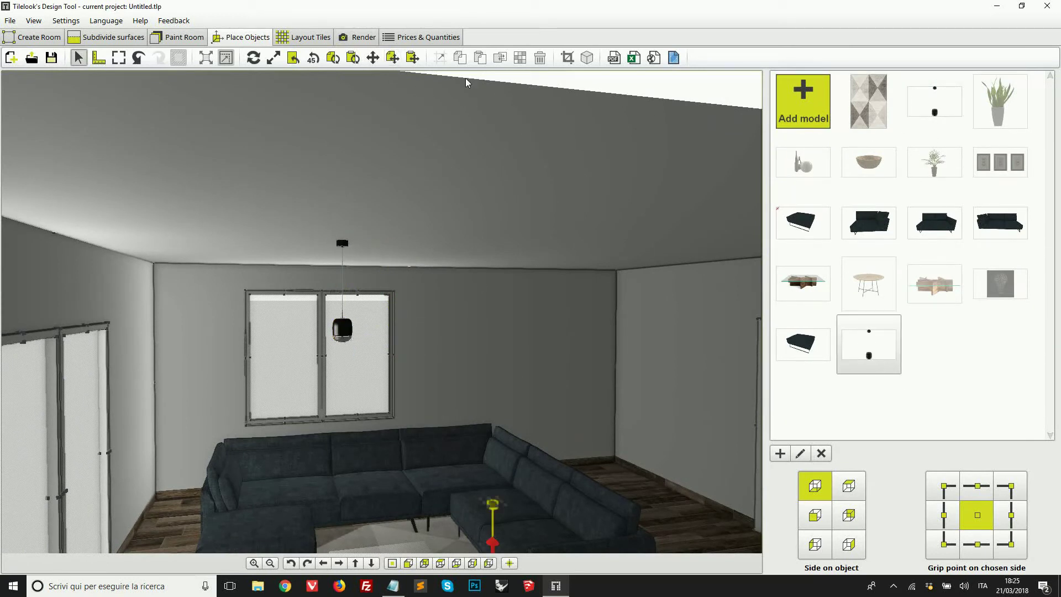
left_click(411, 59)
left_click_drag(400, 341, 459, 341)
Place the potted palm beyond the armrest end of the side sofa, gripping it by the rear right corner of its bottom side
right_click_drag(518, 367, 523, 455)
left_click_drag(934, 162, 544, 453)
left_click(947, 491)
left_click(1006, 486)
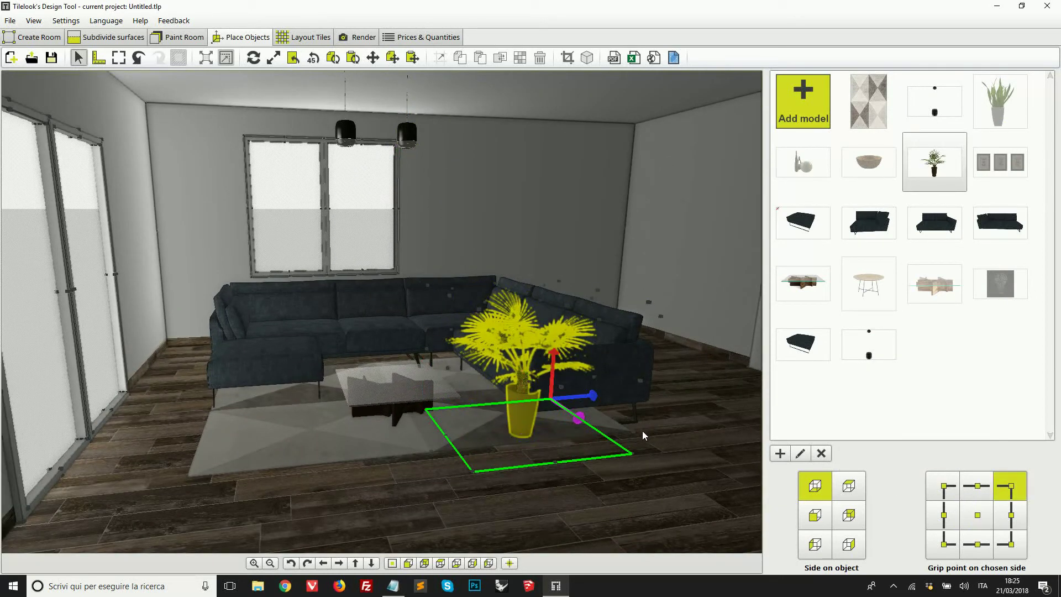
left_click(633, 434)
left_click_drag(678, 428, 704, 426)
right_click_drag(534, 432, 613, 382)
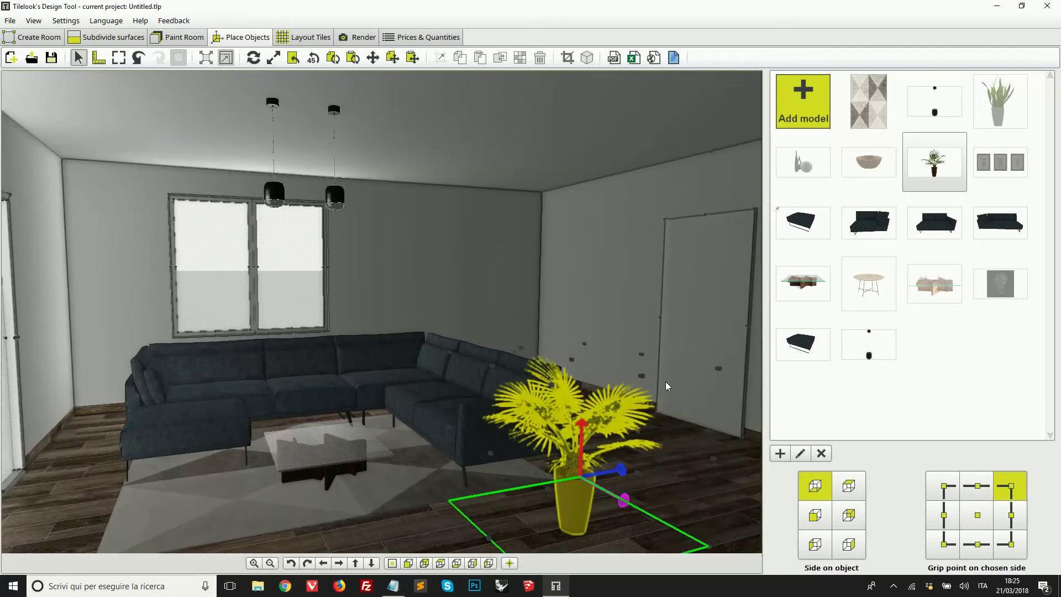
Place the decorative model with the dark grey square thumbnail in the living room and adjust its position
left_click(1000, 284)
left_click_drag(717, 363, 435, 452)
right_click_drag(542, 327, 544, 408)
left_click_drag(545, 407, 406, 269)
right_click_drag(406, 270, 460, 459)
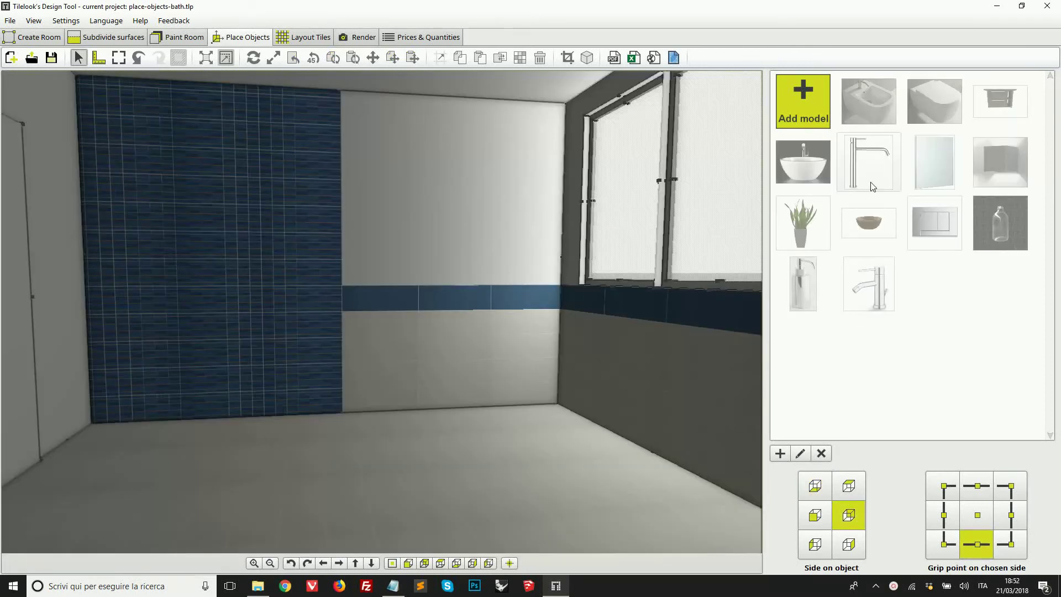
Place the toilet on the bathroom floor and set its grip point to the bottom right corner of its back side
left_click_drag(920, 104, 450, 442)
scroll(479, 436, "up", 2)
right_click_drag(479, 440, 494, 502)
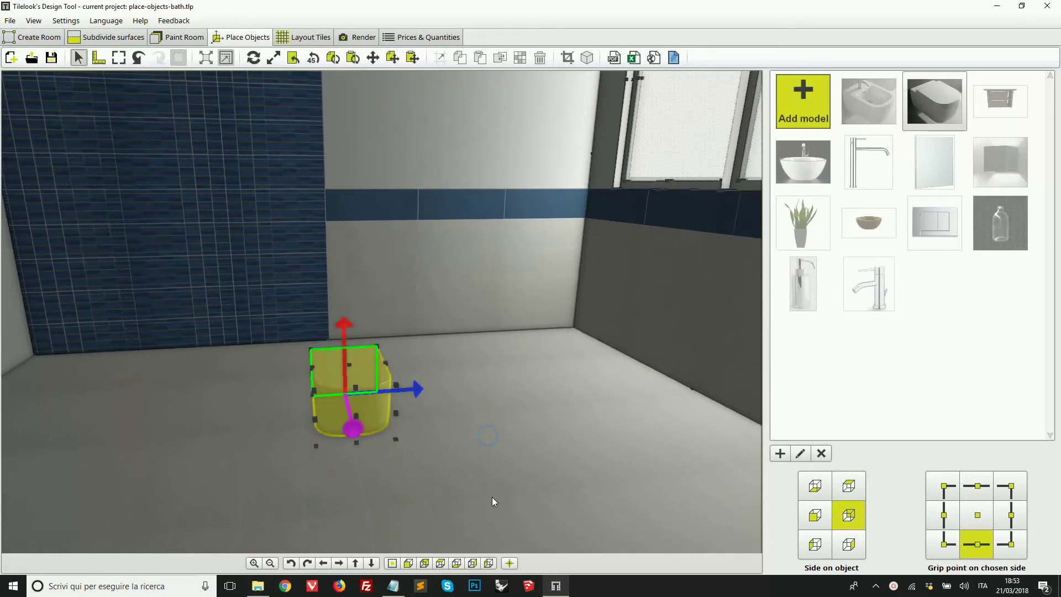
left_click(1018, 554)
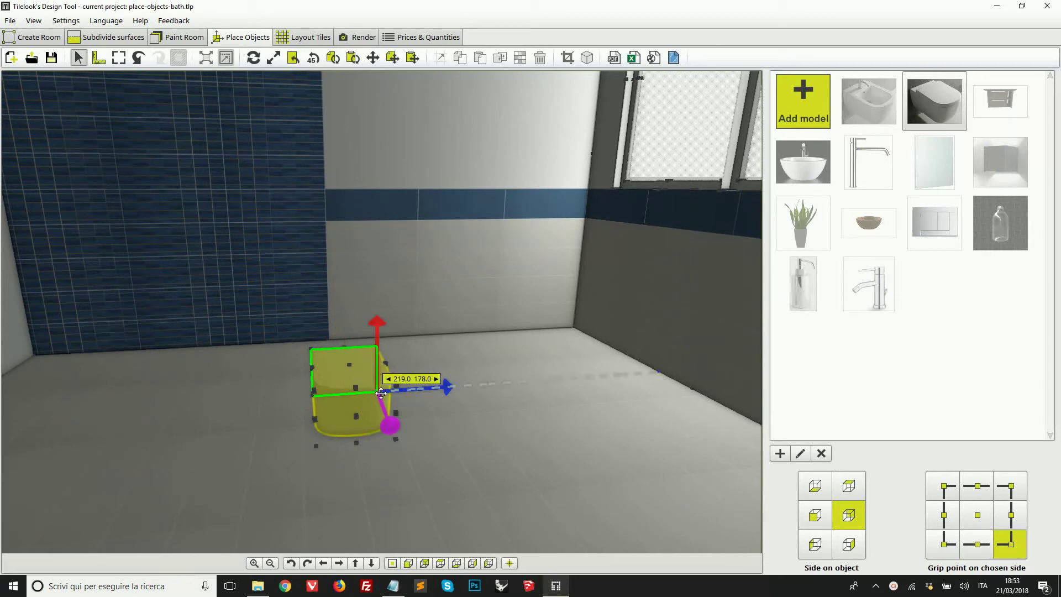
Snap the toilet's grip corner to the floor corner where the tiled back wall meets the window wall
right_click_drag(528, 382, 614, 342)
scroll(613, 341, "up", 6)
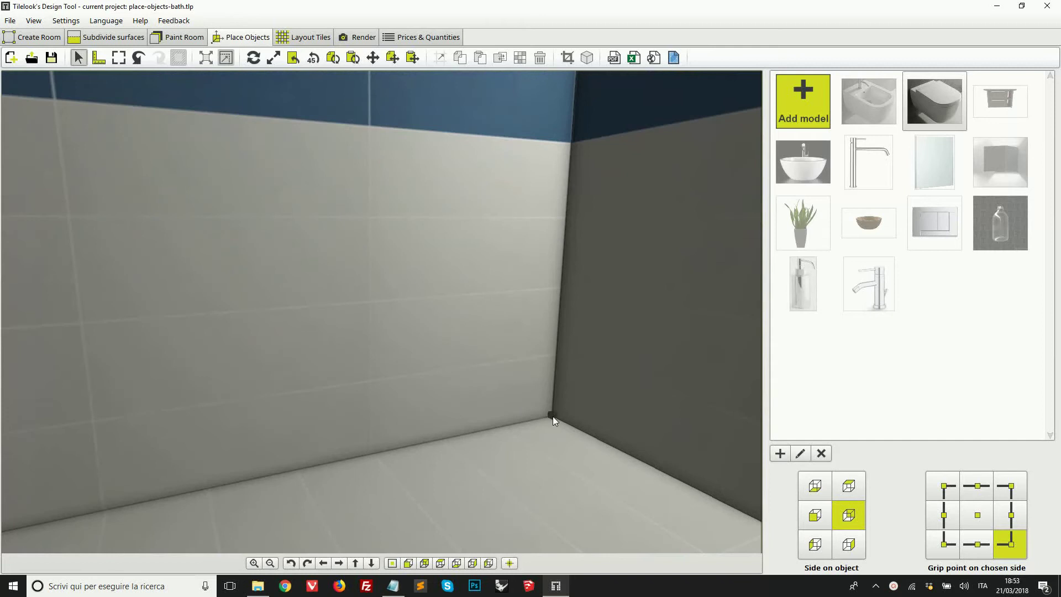
scroll(555, 420, "down", 8)
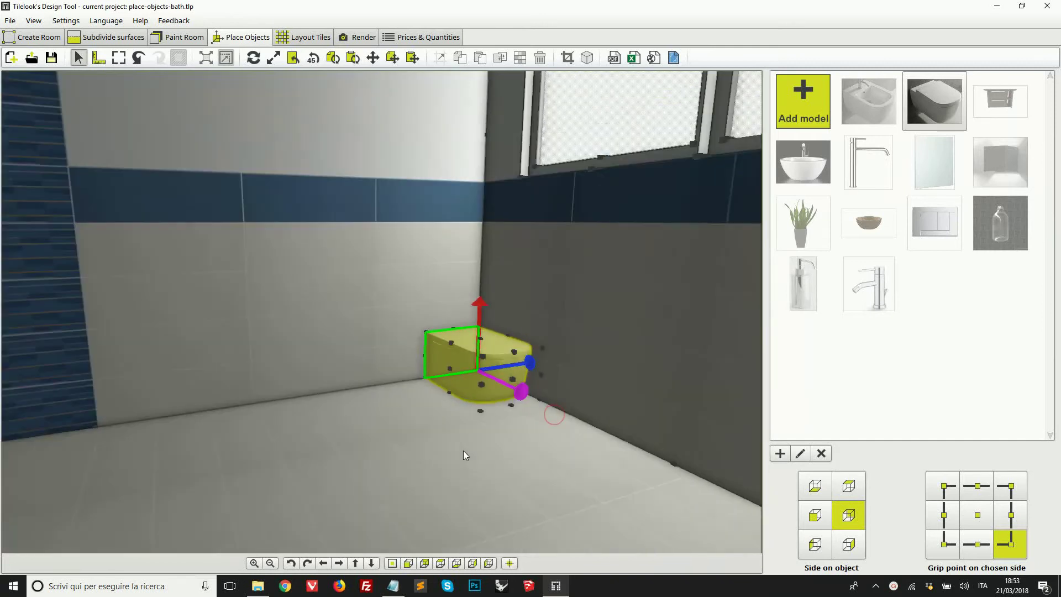
left_click_drag(408, 451, 355, 453)
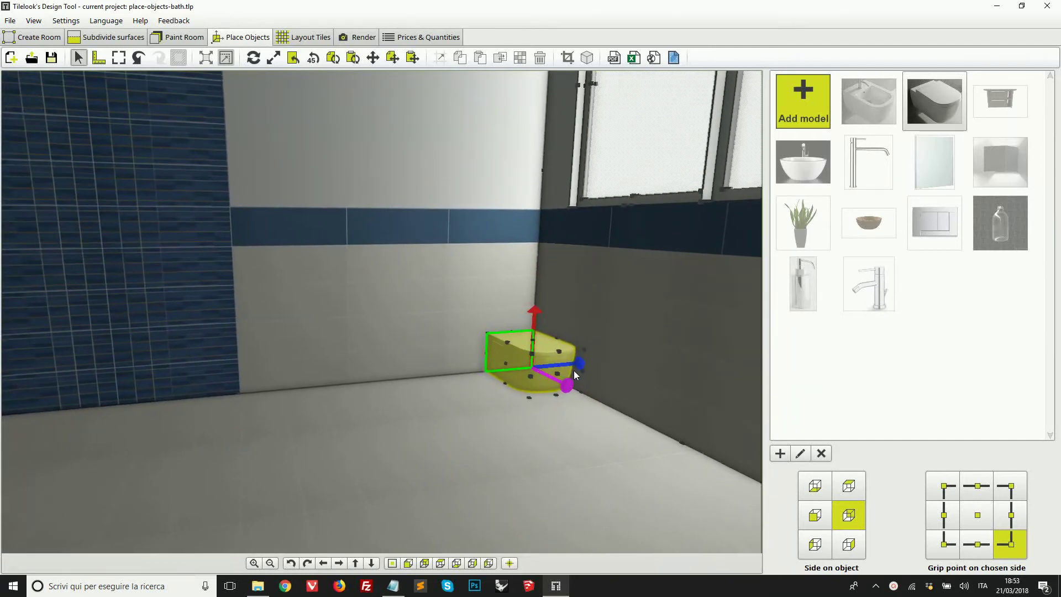
Slide the toilet along the back wall away from the window wall and raise its top edge to 40 cm above the floor
left_click_drag(578, 364, 530, 371)
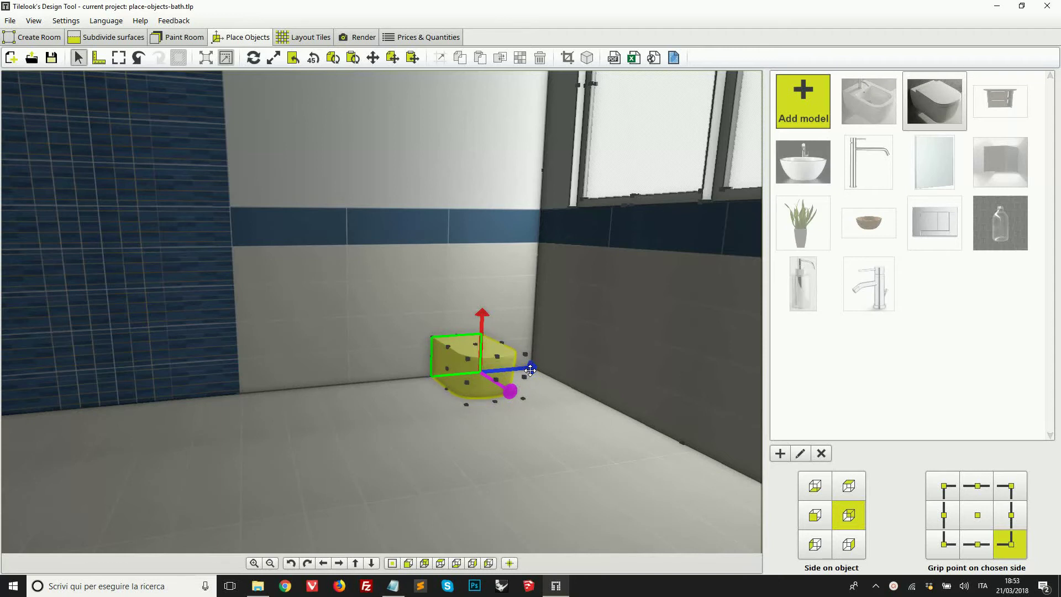
left_click(976, 495)
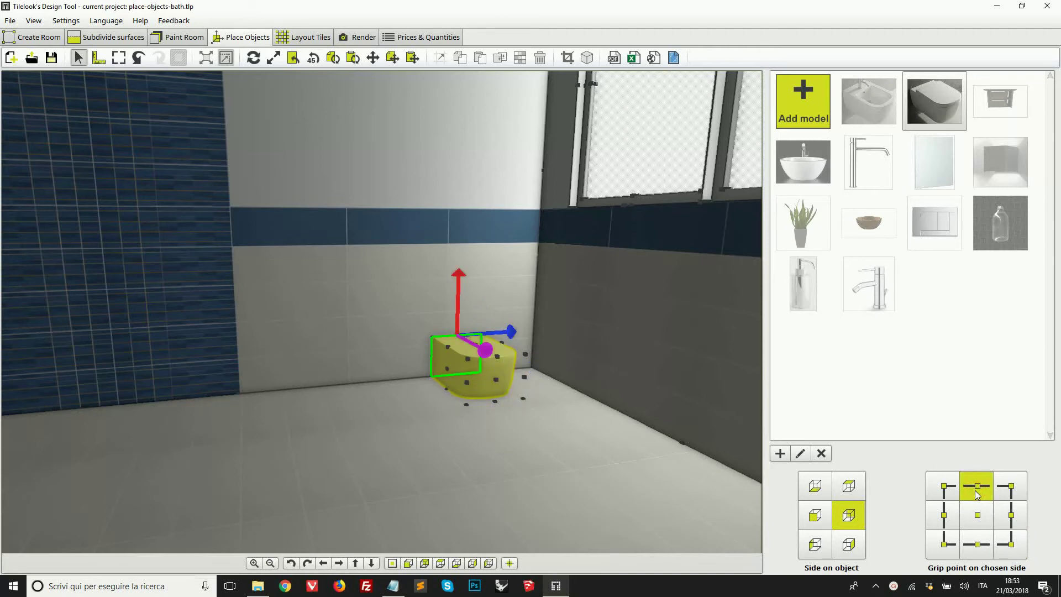
left_click_drag(458, 296, 458, 277)
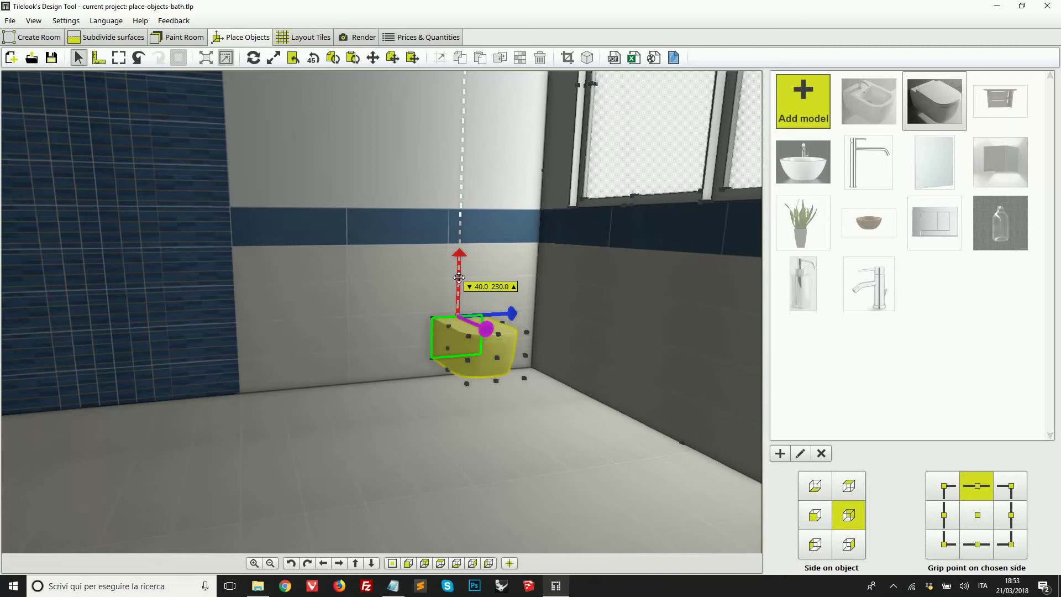
left_click_drag(459, 277, 458, 278)
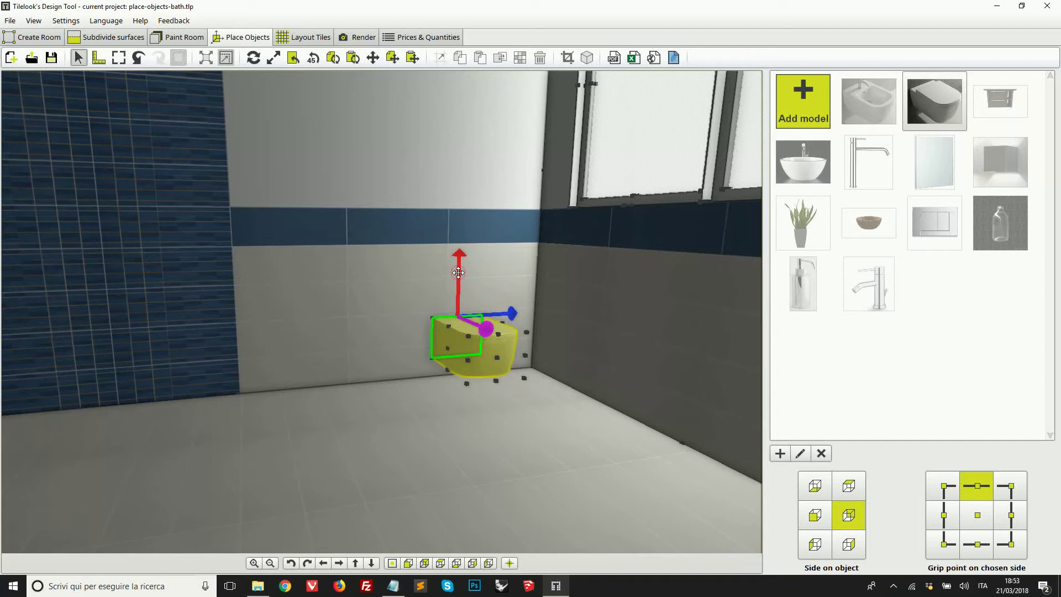
left_click_drag(457, 286, 457, 289)
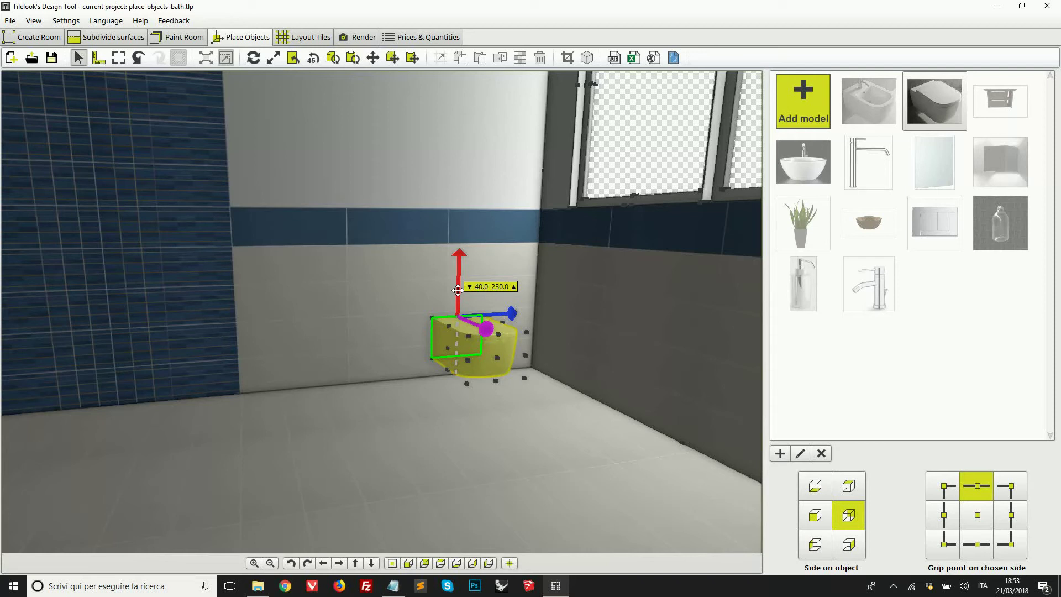
left_click_drag(458, 289, 457, 290)
Place the bidet, gripped at the bottom right corner of its back side, and snap it to the toilet's adjacent lower rear corner
left_click_drag(876, 113, 369, 437)
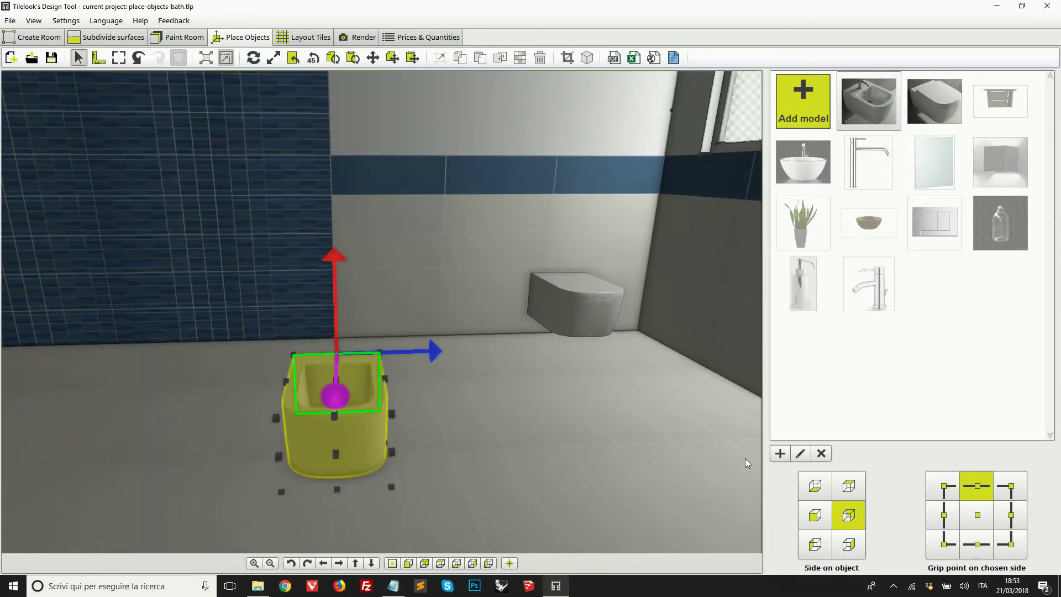
left_click(1012, 547)
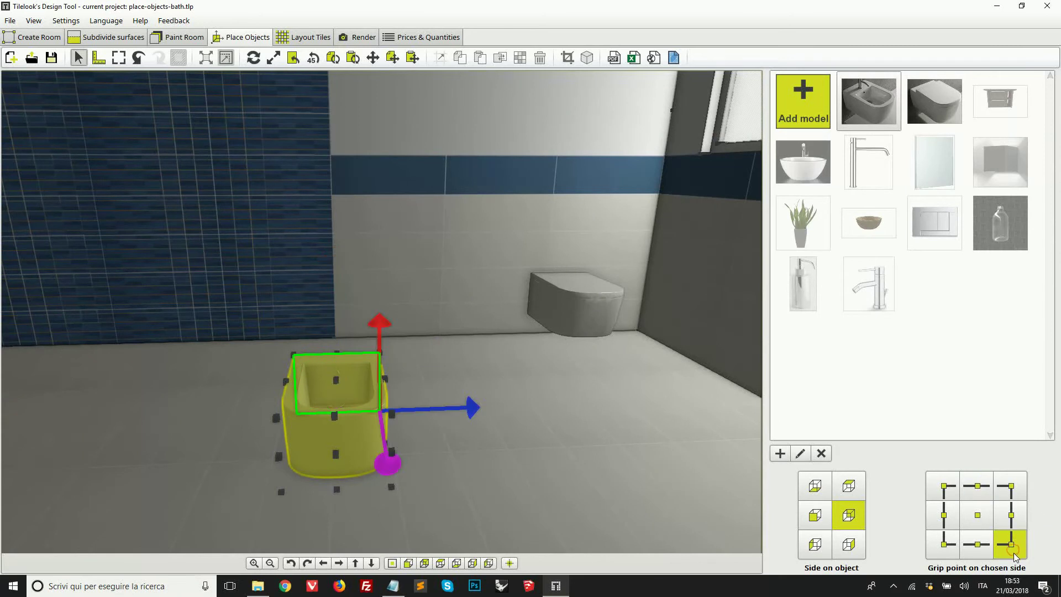
mouse_move(385, 415)
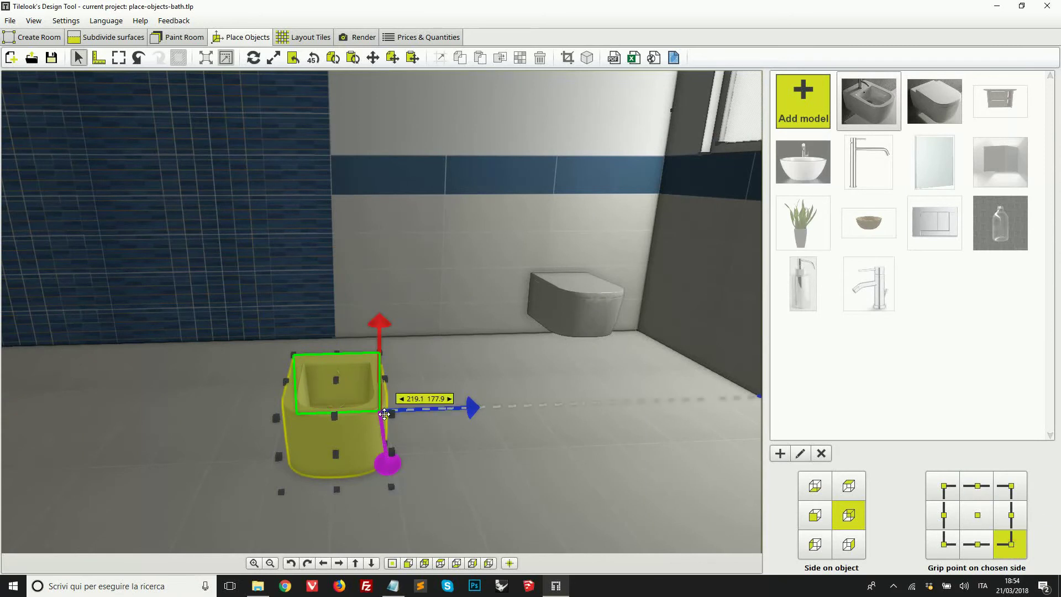
right_click_drag(454, 363, 527, 341)
scroll(513, 331, "up", 4)
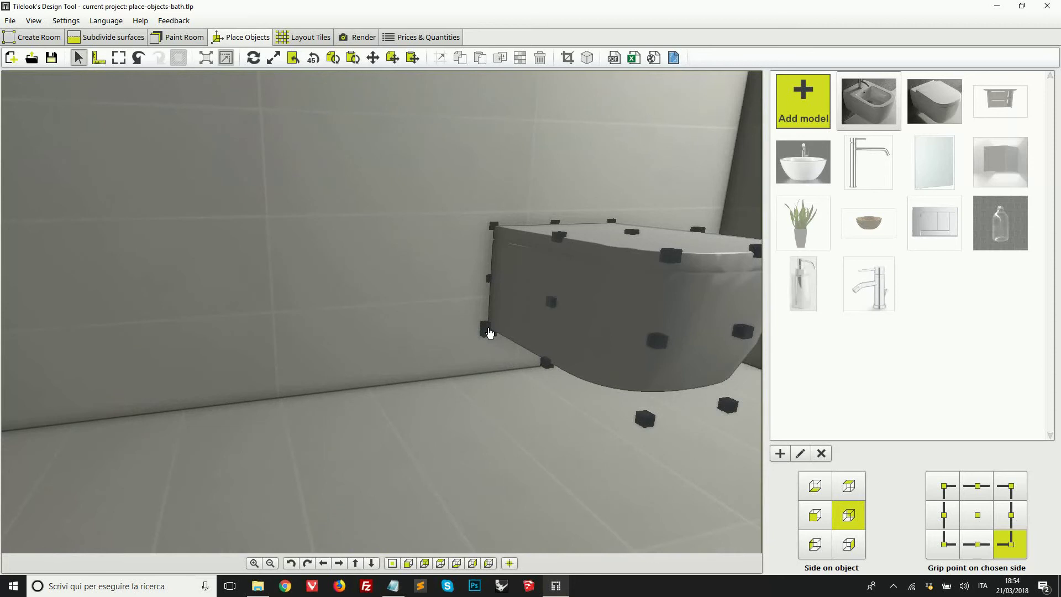
left_click(489, 332)
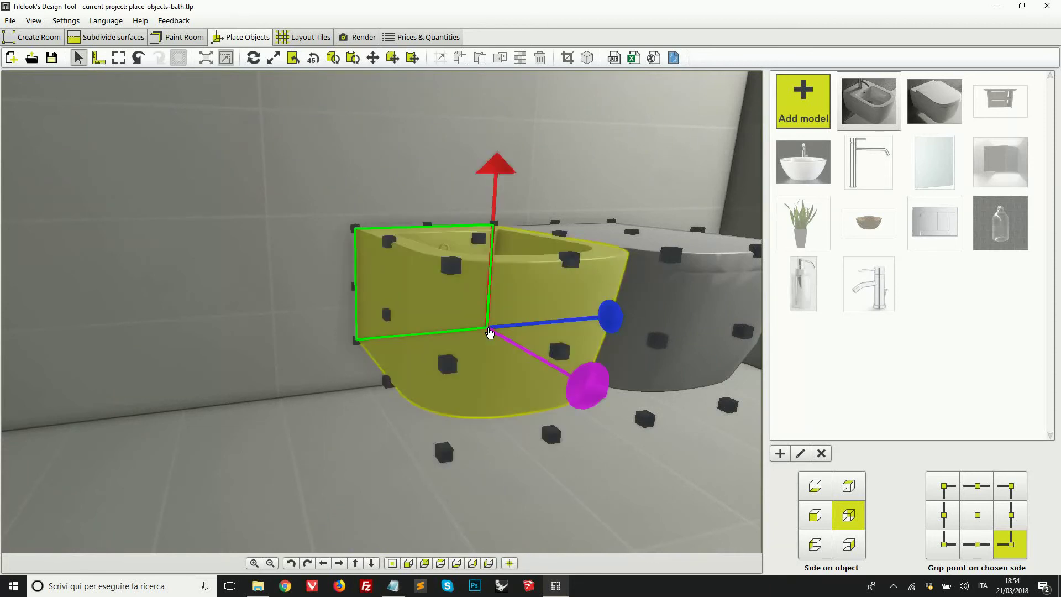
scroll(489, 332, "down", 5)
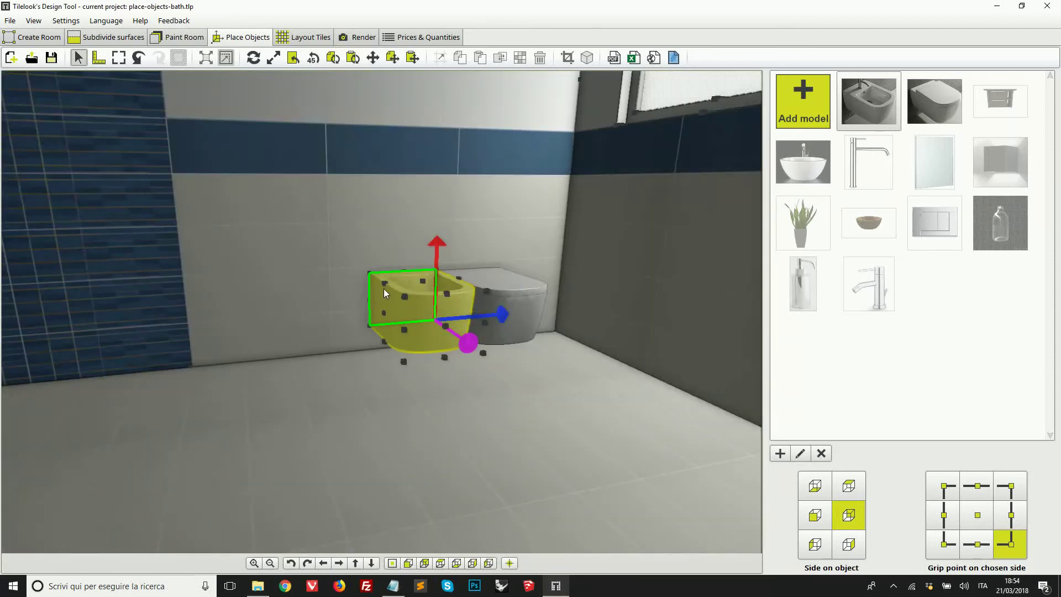
Move the bidet along the blue axis away from the toilet by a numeric distance
mouse_move(547, 286)
left_click(373, 61)
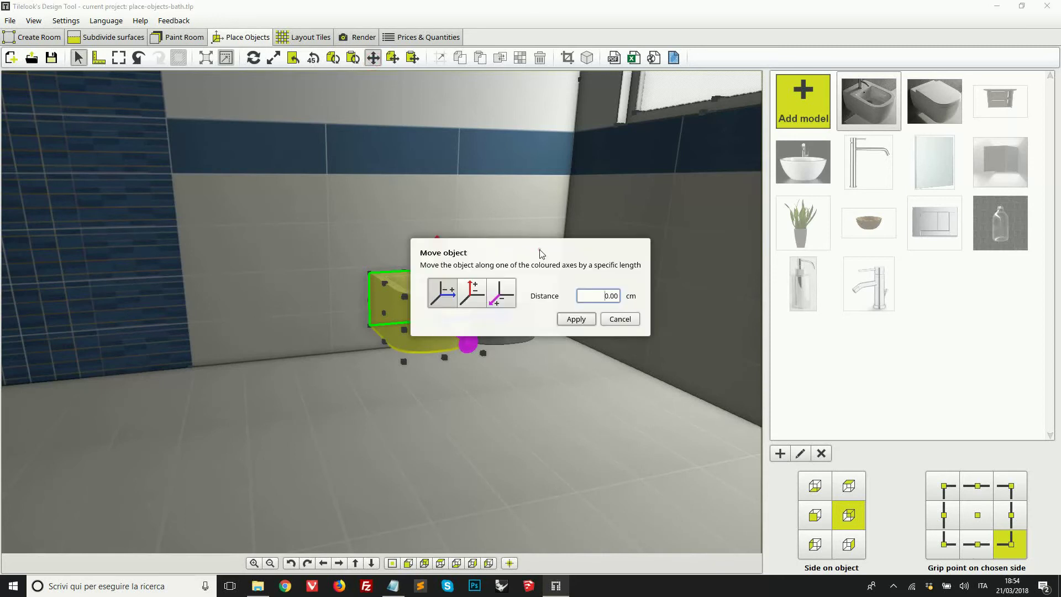
left_click_drag(538, 249, 702, 264)
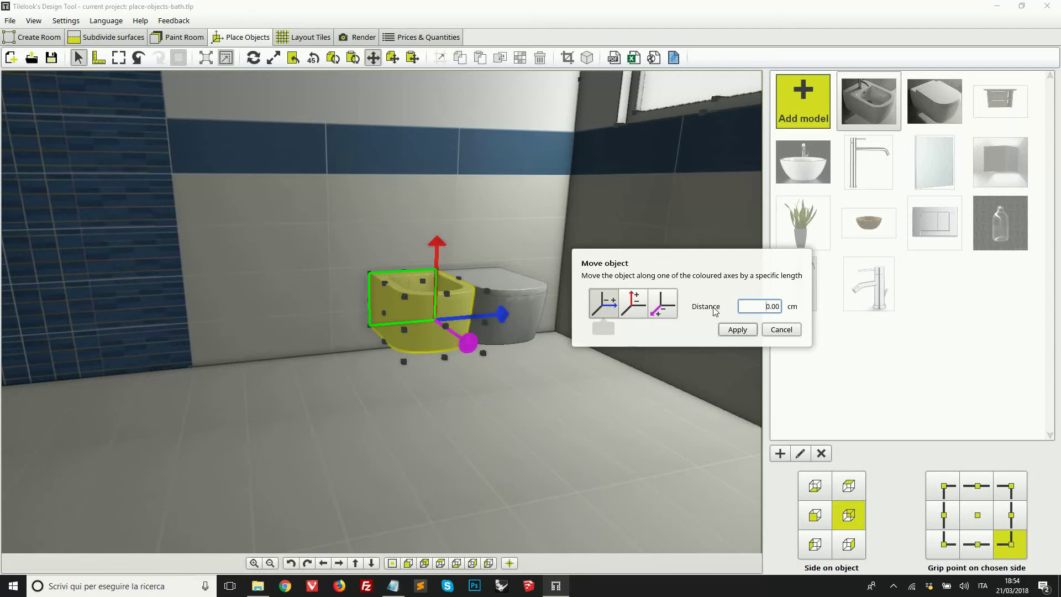
left_click(752, 305)
left_click(746, 332)
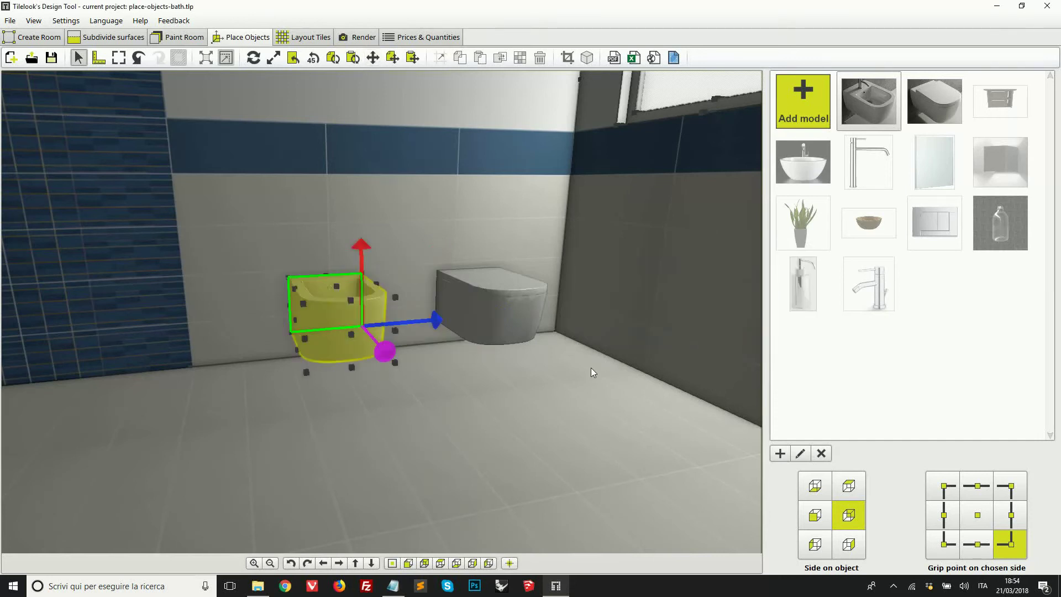
Place the bidet tap, gripped at the top middle point of its bottom side, and snap it to the rear of the bidet's upper rim
scroll(592, 368, "down", 2)
right_click_drag(513, 394, 528, 359)
scroll(528, 360, "down", 1)
middle_click_drag(521, 389, 519, 399)
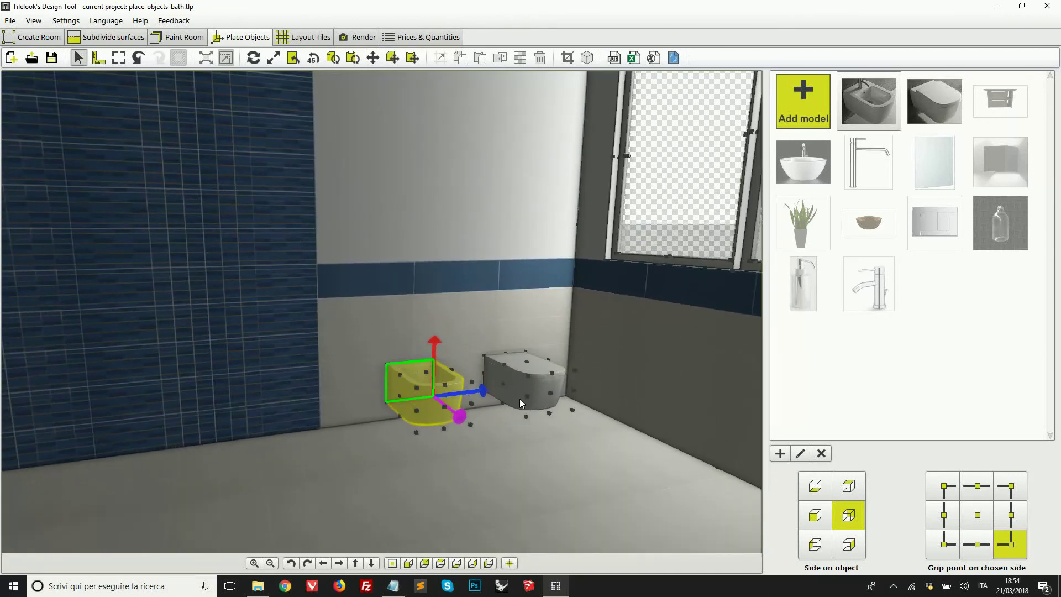
right_click_drag(519, 399, 515, 418)
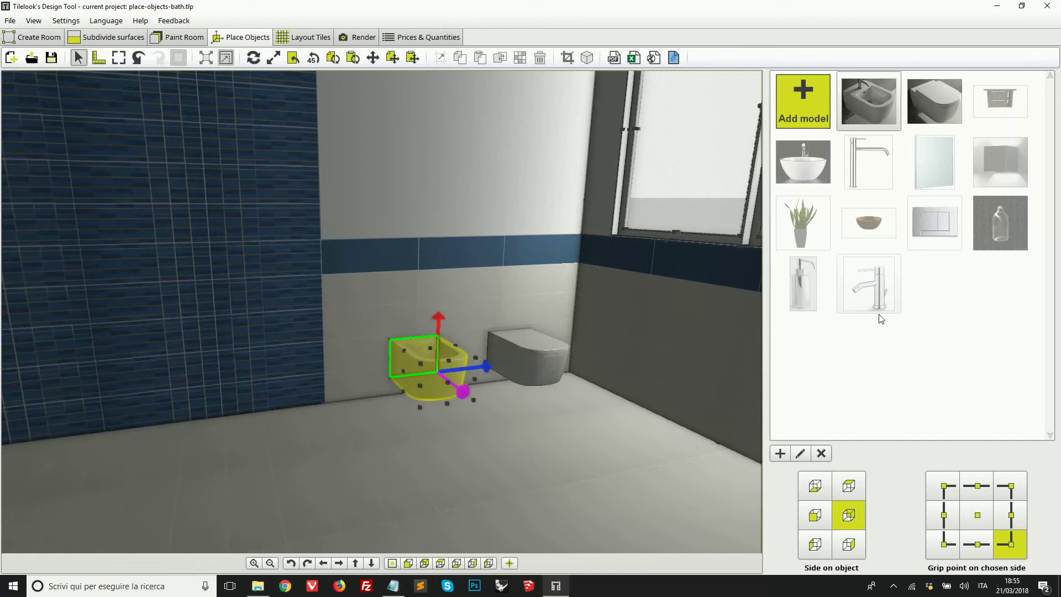
left_click(873, 290)
right_click_drag(521, 484, 507, 466)
left_click(817, 490)
left_click(975, 543)
scroll(467, 287, "up", 5)
left_click(974, 484)
left_click(518, 332)
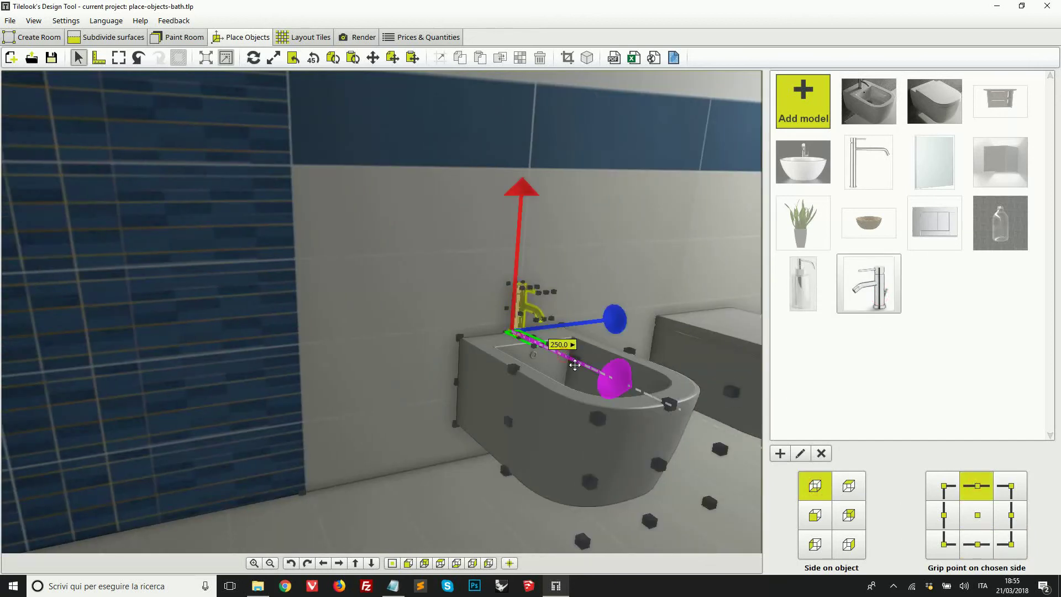
scroll(627, 381, "down", 5)
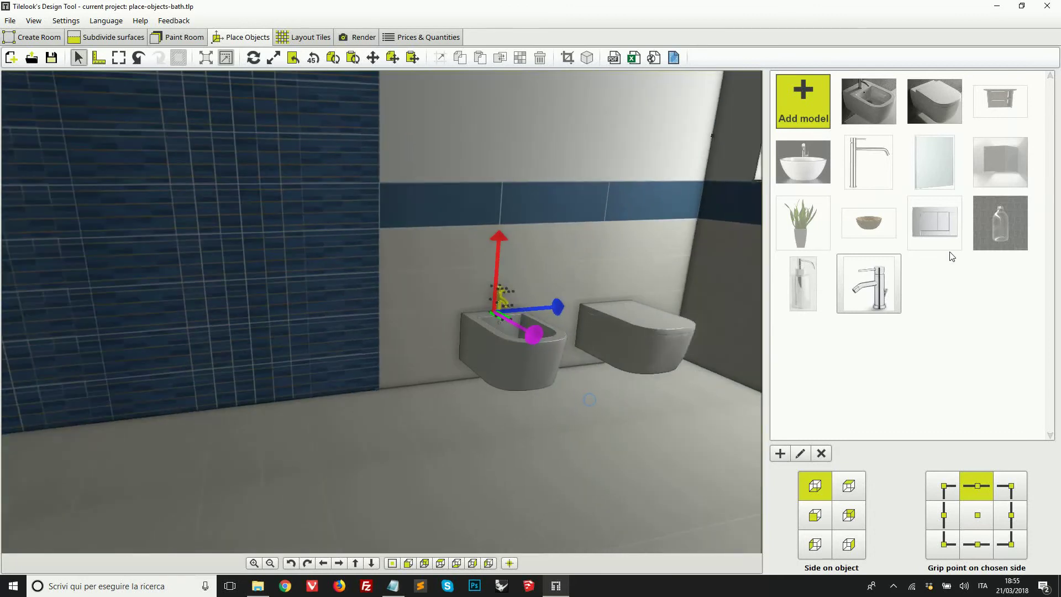
Place the flush plate by the bottom middle of its back side, centred above the toilet, and raise it to the blue tile band
left_click(934, 221)
left_click(849, 515)
left_click(977, 544)
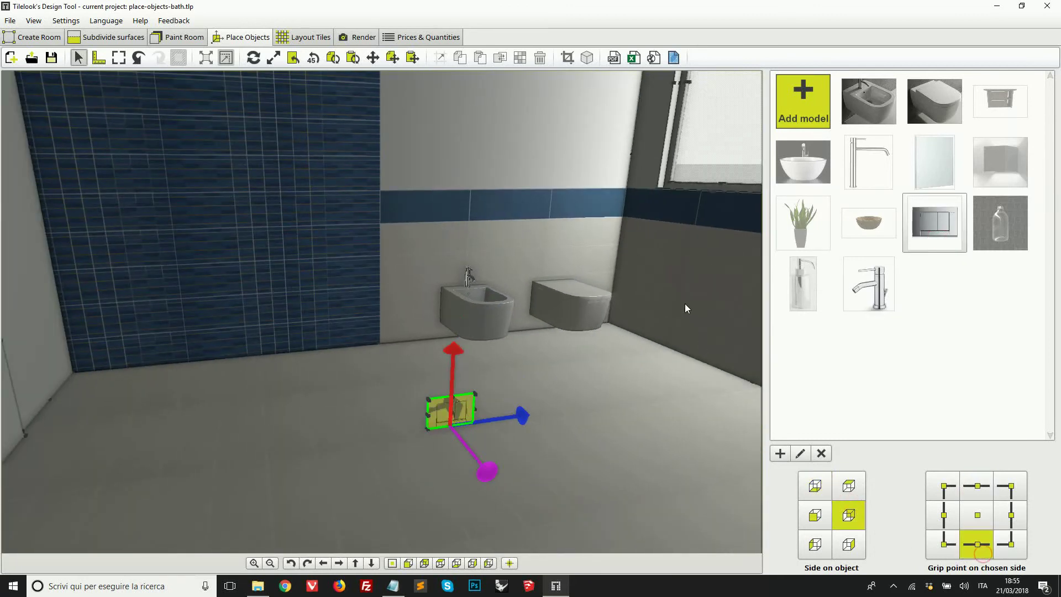
scroll(684, 303, "up", 5)
left_click(559, 373)
left_click(559, 343)
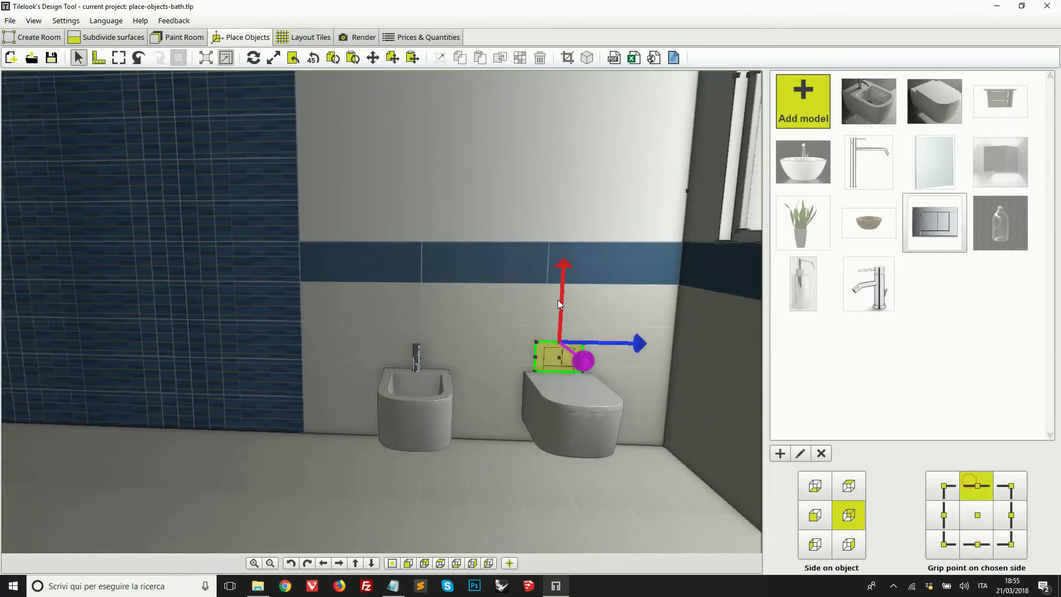
left_click_drag(561, 300, 570, 215)
Place the vanity cabinet and snap its back side's bottom left corner to the floor corner where the blue mosaic wall meets the side wall
middle_click_drag(547, 332, 592, 331)
scroll(592, 331, "down", 3)
left_click_drag(1000, 101, 472, 481)
left_click(943, 544)
scroll(472, 507, "up", 4)
middle_click_drag(389, 388, 626, 502)
scroll(472, 511, "up", 2)
left_click(424, 473)
Slide the vanity cabinet along the mosaic wall away from the side wall and raise it using its top middle grip point
scroll(633, 477, "down", 3)
left_click_drag(285, 445, 374, 448)
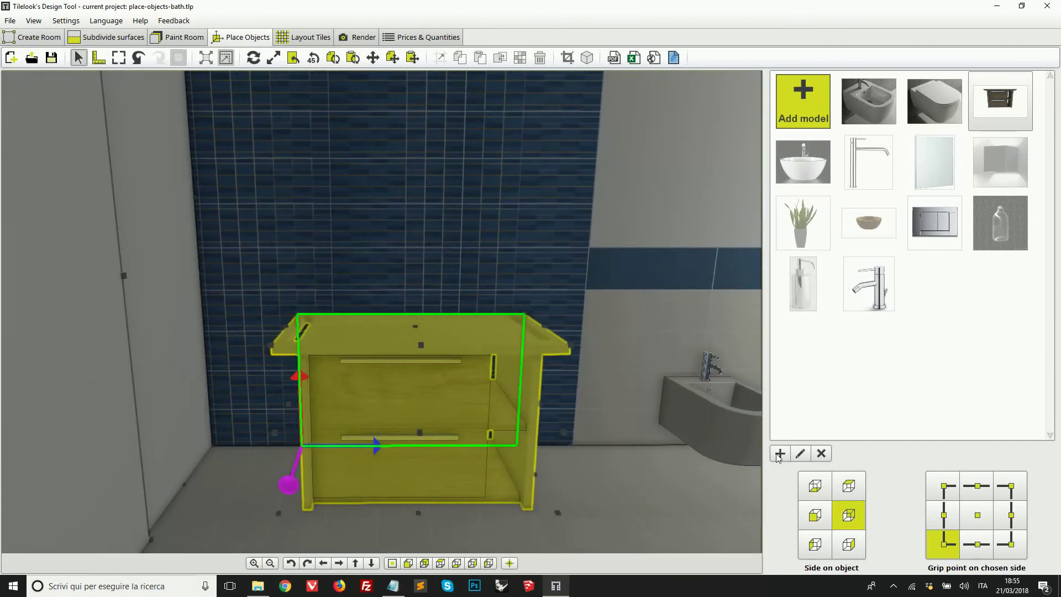
left_click(977, 486)
left_click_drag(412, 276, 412, 210)
Place the round washbasin, gripped at the centre of its bottom side, and snap it to the centre of the vanity top
right_click_drag(452, 323, 498, 411)
left_click_drag(803, 162, 630, 470)
right_click_drag(652, 453, 744, 508)
left_click(814, 486)
left_click(977, 515)
right_click_drag(566, 254, 497, 188)
scroll(442, 275, "up", 2)
left_click(442, 275)
scroll(547, 326, "down", 3)
Place the mirror and snap its back side's bottom middle point to the middle of the vanity top's rear edge
left_click(942, 168)
scroll(588, 404, "down", 1)
middle_click_drag(588, 404, 544, 370)
left_click(849, 514)
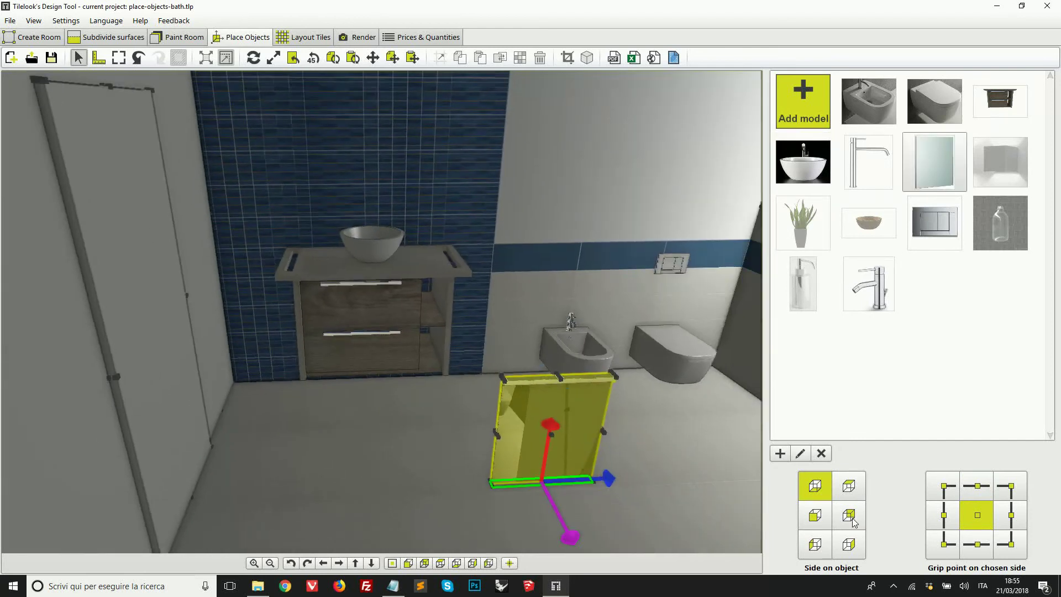
left_click(977, 543)
scroll(456, 171, "up", 3)
right_click_drag(457, 171, 304, 264)
scroll(392, 201, "up", 3)
scroll(205, 302, "down", 1)
left_click(246, 300)
Raise the mirror up the mosaic wall above the washbasin, setting its grip to the top middle of its back side
scroll(246, 300, "down", 4)
right_click_drag(338, 298, 511, 336)
middle_click_drag(512, 336, 463, 324)
left_click_drag(396, 279, 395, 264)
left_click(976, 485)
scroll(466, 301, "down", 3)
left_click_drag(393, 183, 391, 145)
Place the cube wall lamp by its top right grip point at the mirror's upper corner and slide it outward from the mirror
right_click_drag(502, 348, 585, 420)
left_click(999, 163)
left_click(1017, 487)
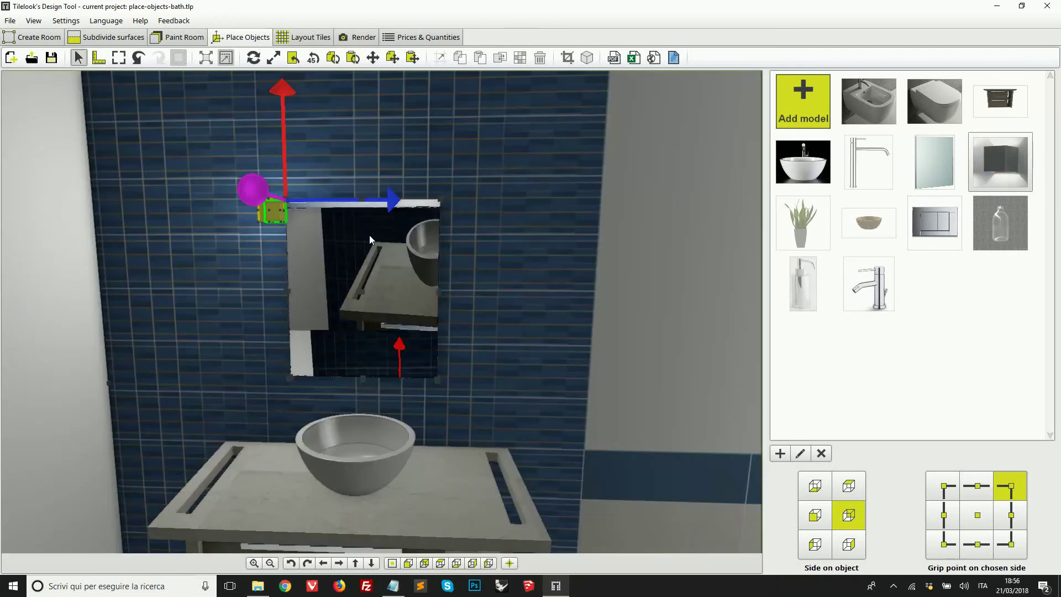
left_click_drag(391, 198, 368, 197)
Add a second cube wall lamp at the same height and slide it along the wall to the opposite side of the mirror
left_click_drag(999, 166, 521, 409)
right_click_drag(521, 409, 288, 193)
left_click(999, 165)
left_click(938, 287)
left_click(416, 60)
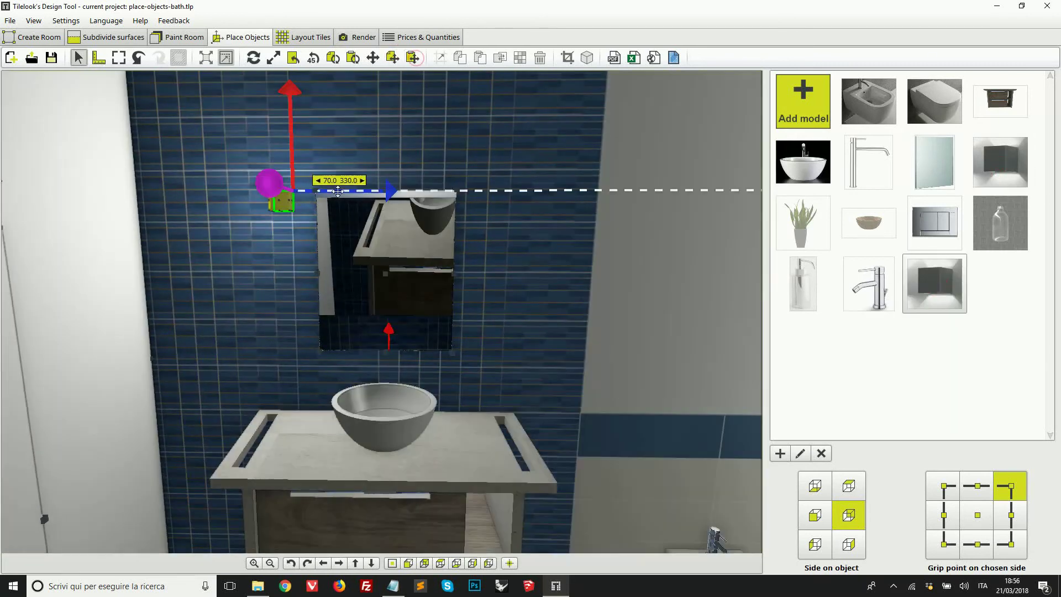
left_click_drag(343, 195, 557, 199)
scroll(550, 232, "down", 3)
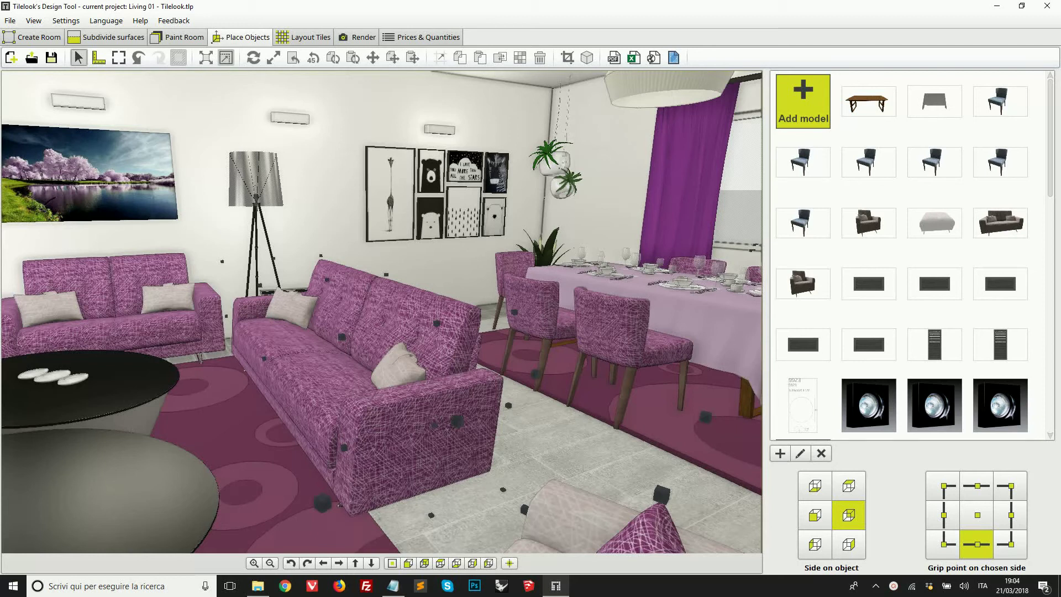
Set the width of the front coffee table (Mesa Flavio Copia) to 100 cm in the living room, keeping its proportions locked
right_click_drag(544, 387, 439, 446)
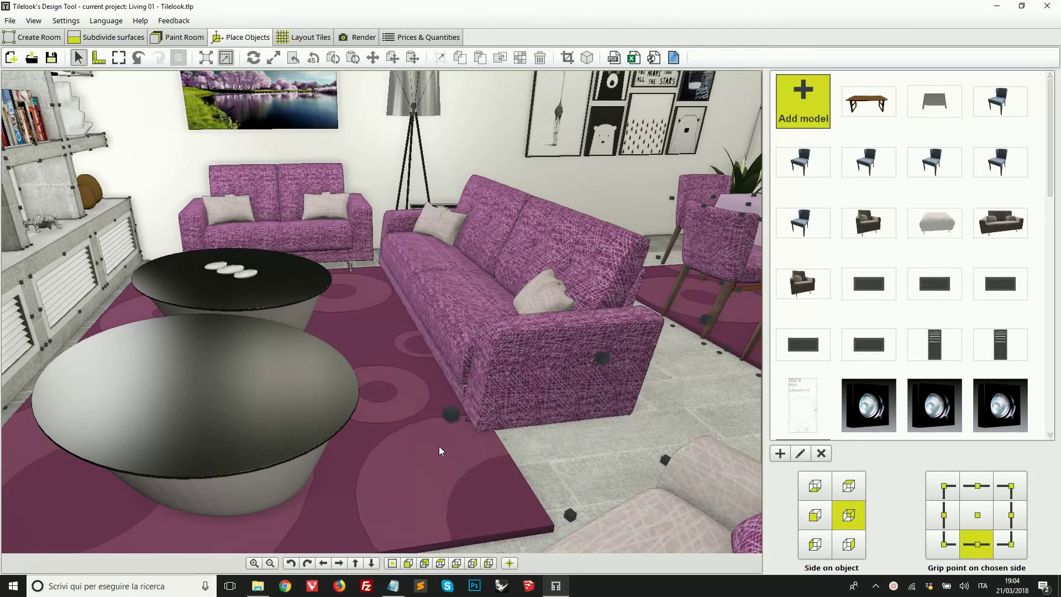
right_click_drag(387, 445, 348, 444)
left_click(214, 395)
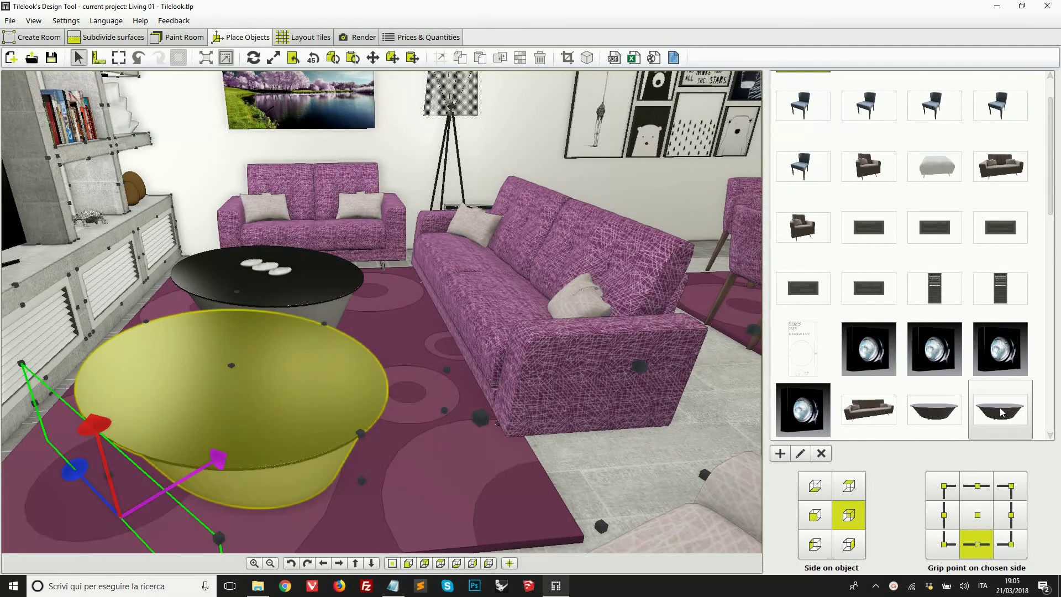
mouse_move(1001, 411)
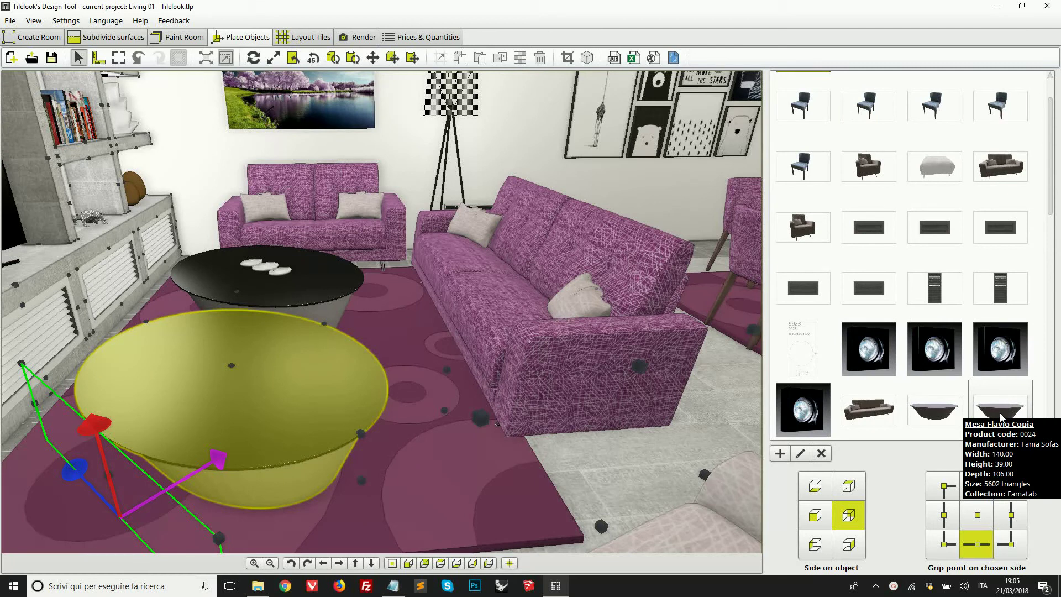
double_click(1000, 413)
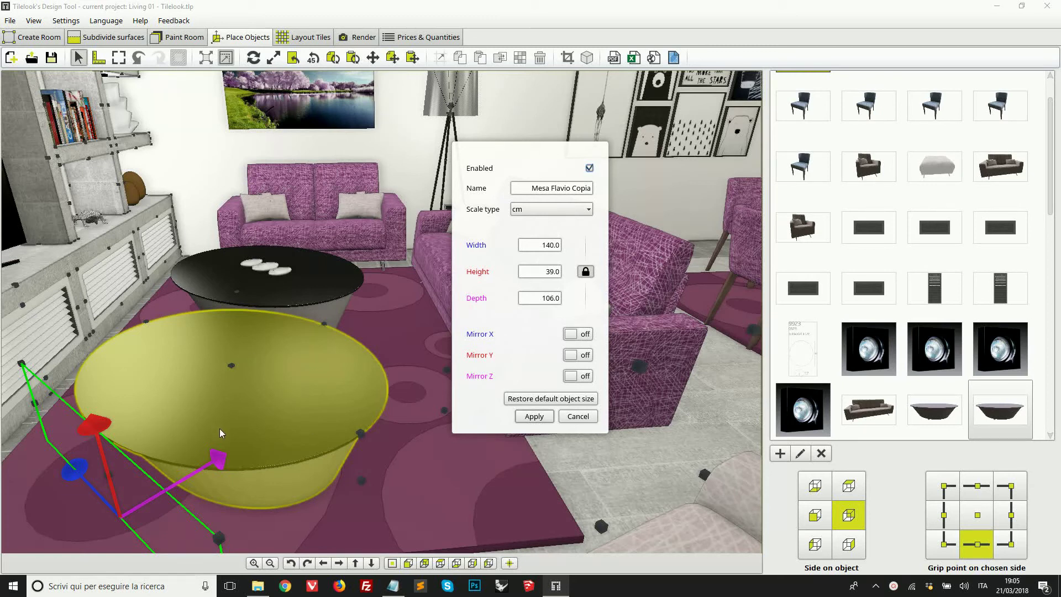
double_click(537, 247)
type("10")
left_click(535, 272)
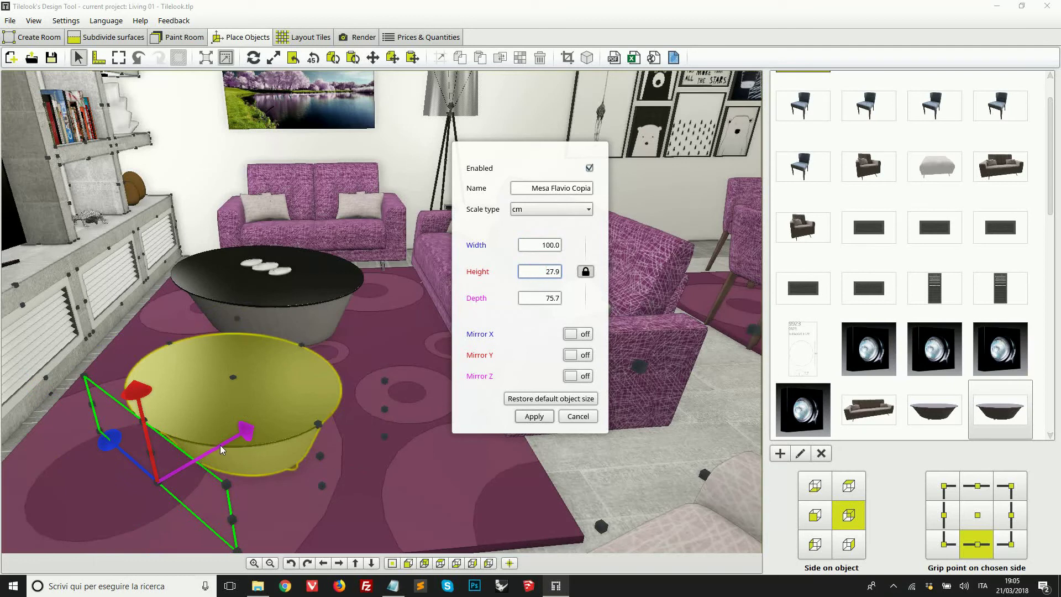
left_click(533, 416)
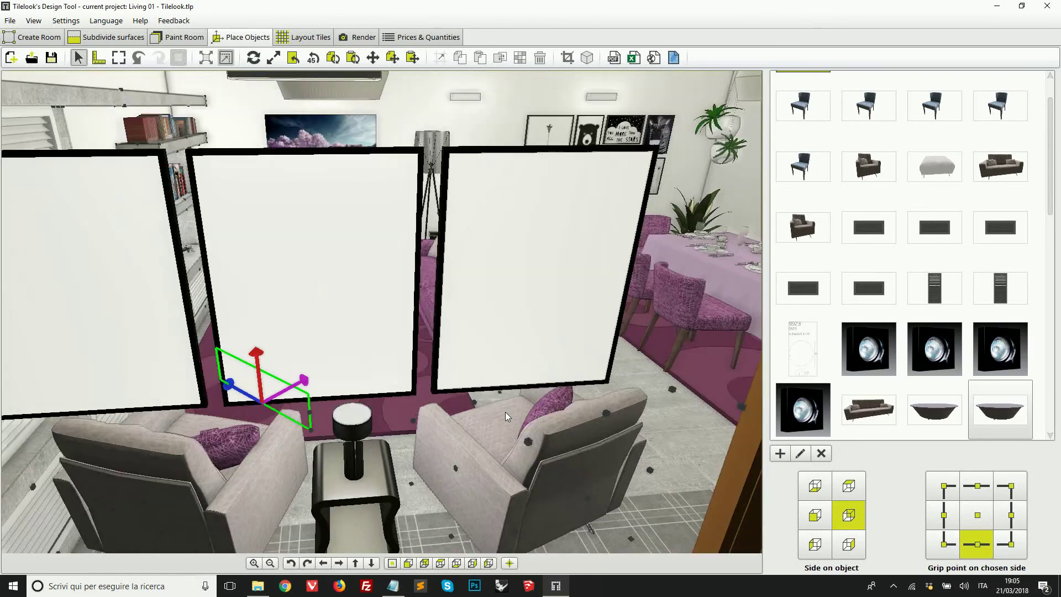
Disable the three-panel MARBLE ROSÉ GEOMETRIC ART object so it is hidden from the living room
right_click_drag(505, 412, 484, 389)
middle_click_drag(484, 389, 486, 346)
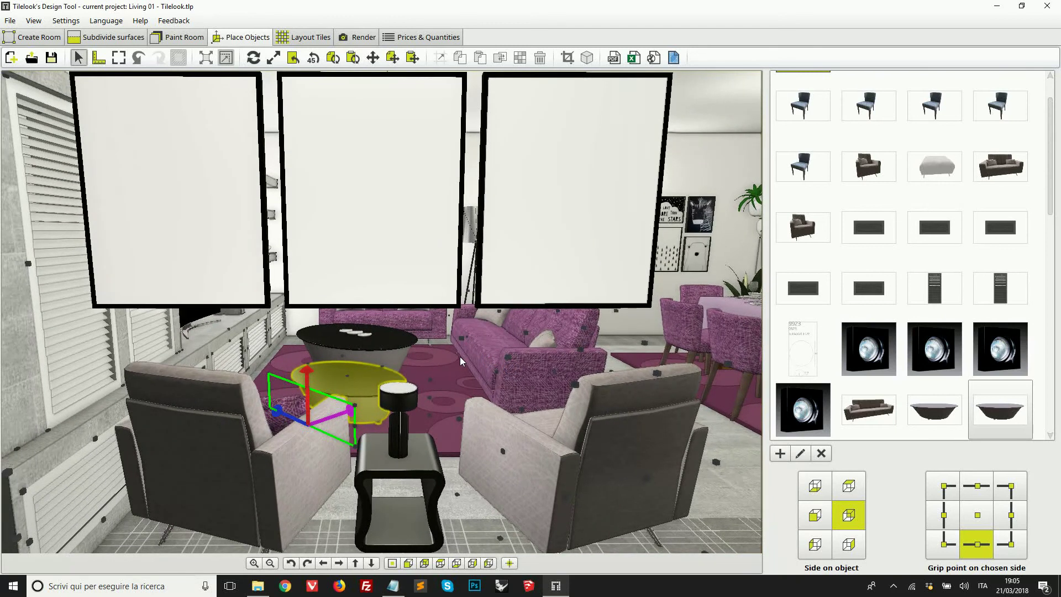
left_click(551, 221)
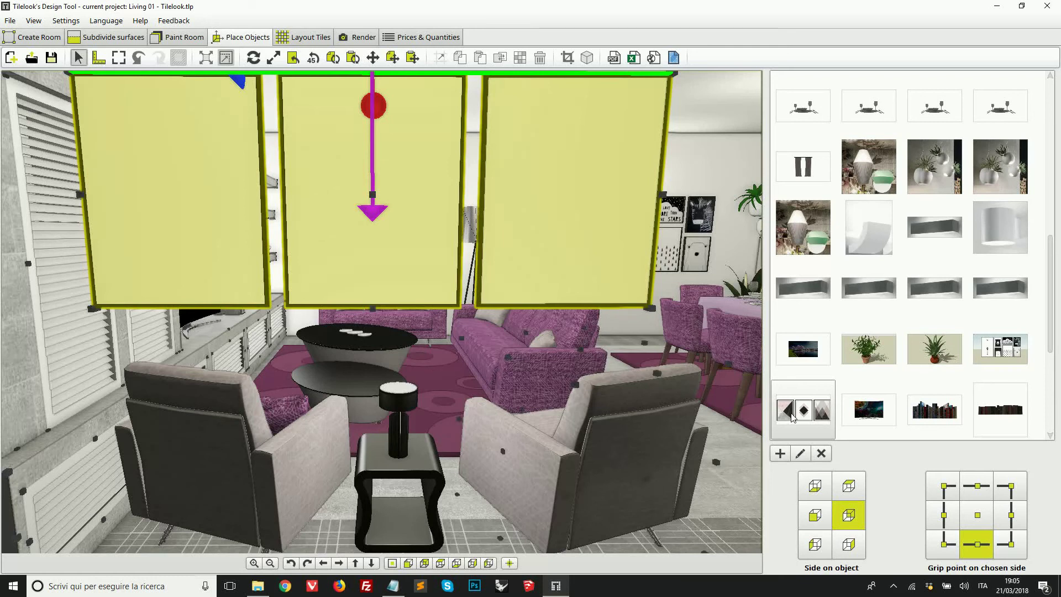
left_click(800, 453)
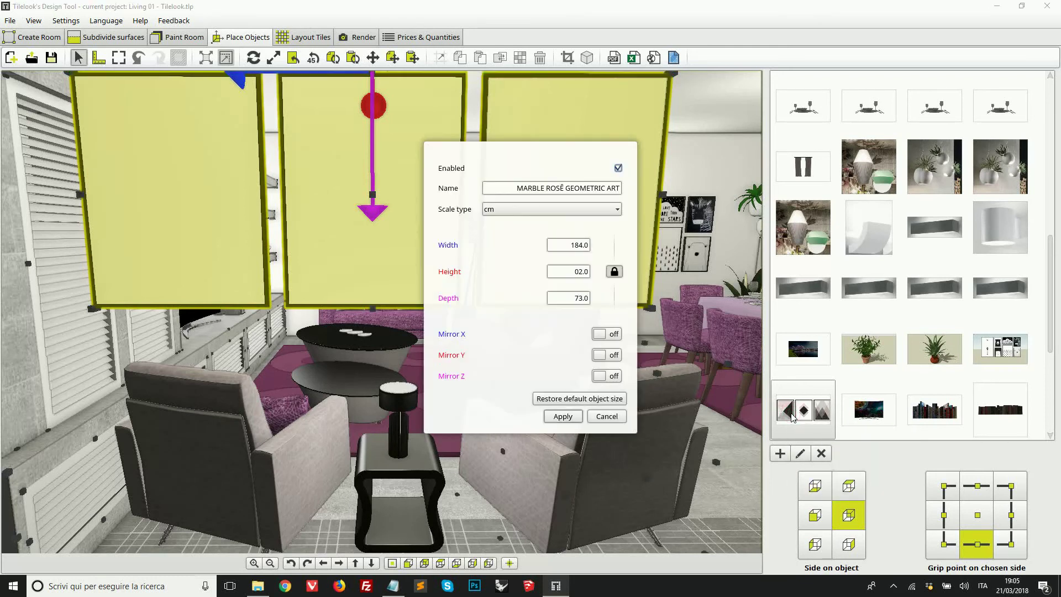
left_click(618, 168)
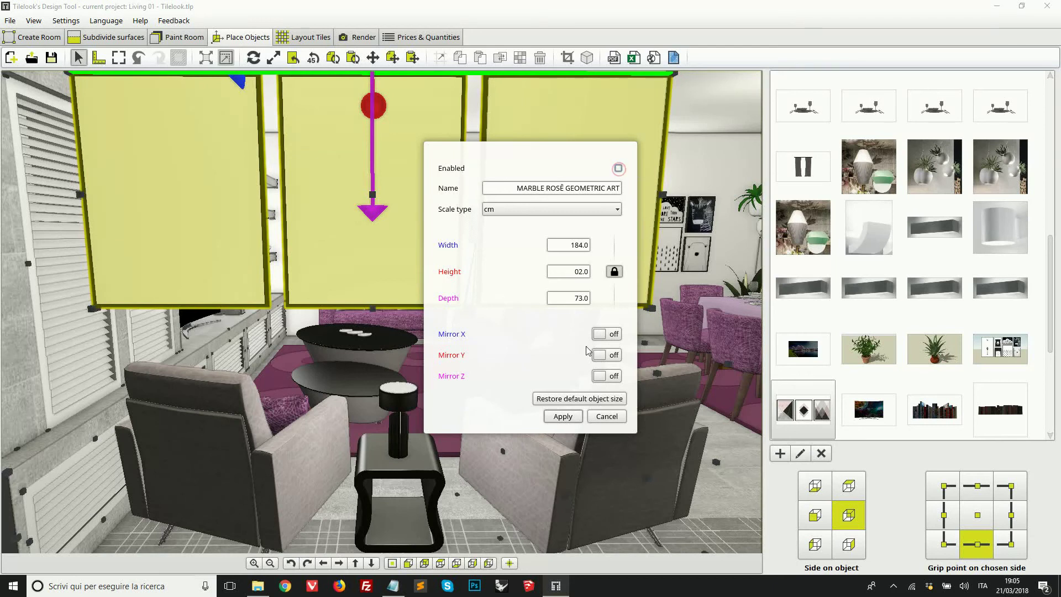
left_click(562, 416)
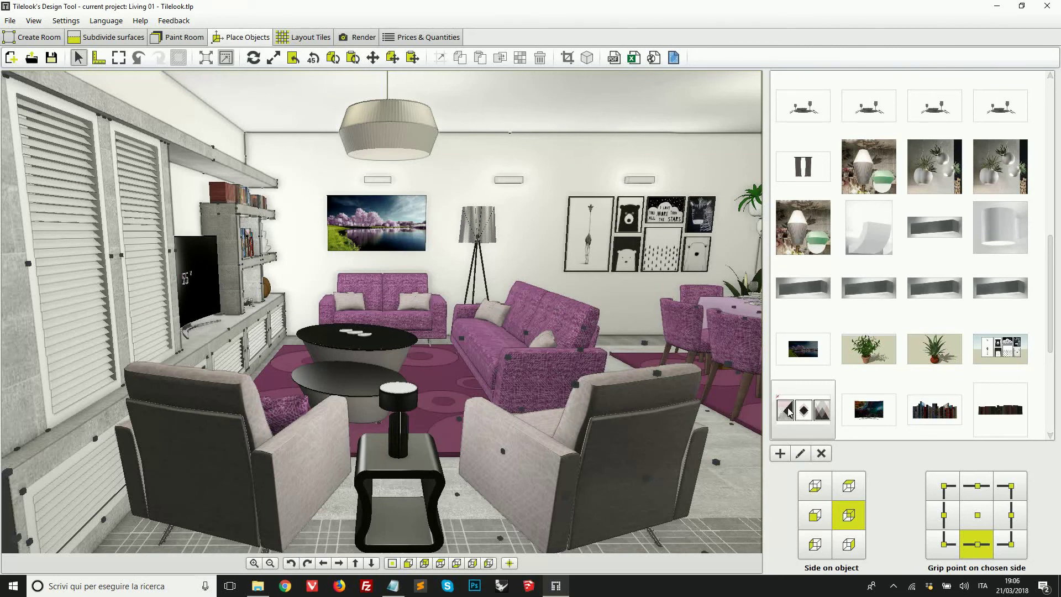
mouse_move(789, 412)
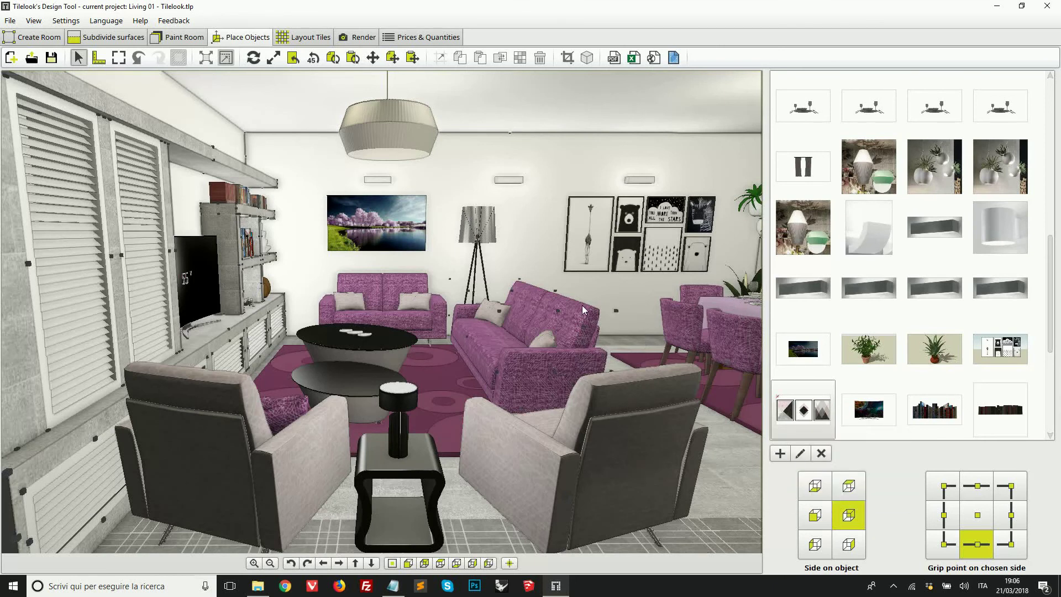
Select the long purple sofa between the coffee tables and the dining area, and examine the furnished room around it
scroll(580, 335, "up", 1)
scroll(581, 353, "up", 1)
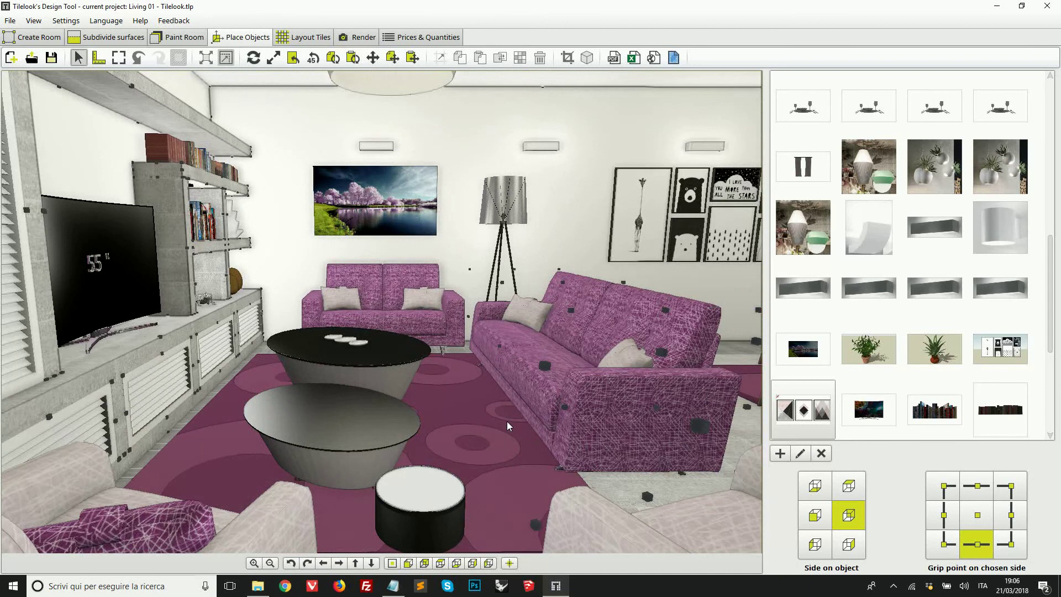
right_click_drag(506, 421, 578, 467)
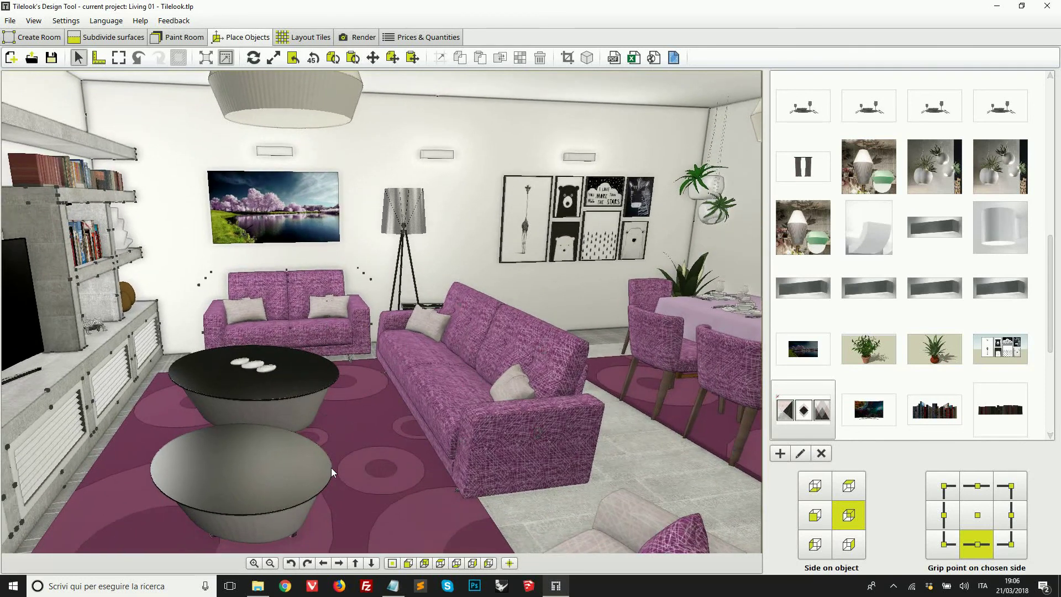
right_click_drag(449, 405, 567, 413)
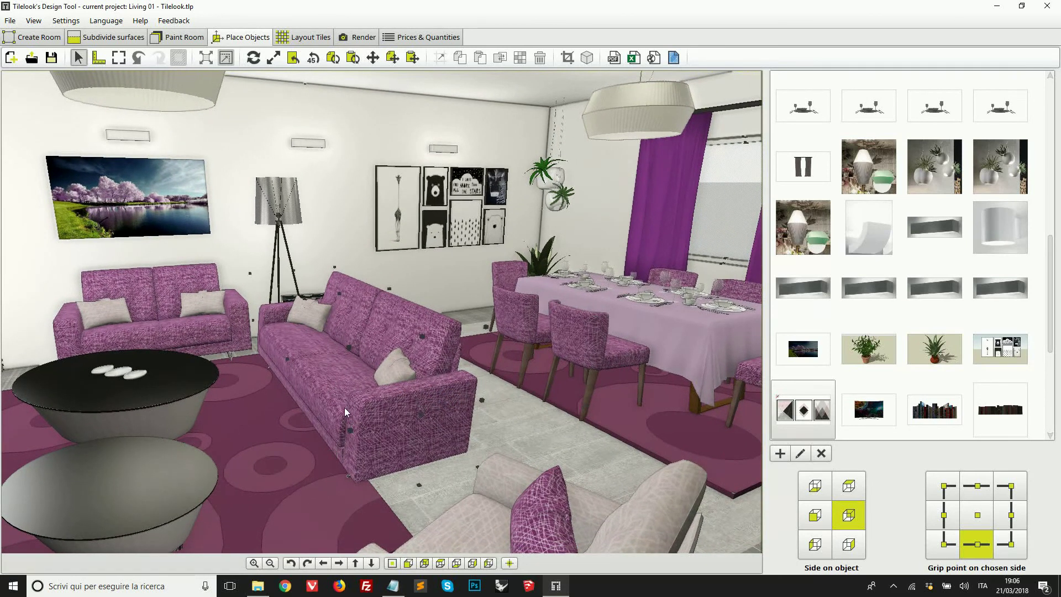
left_click(318, 386)
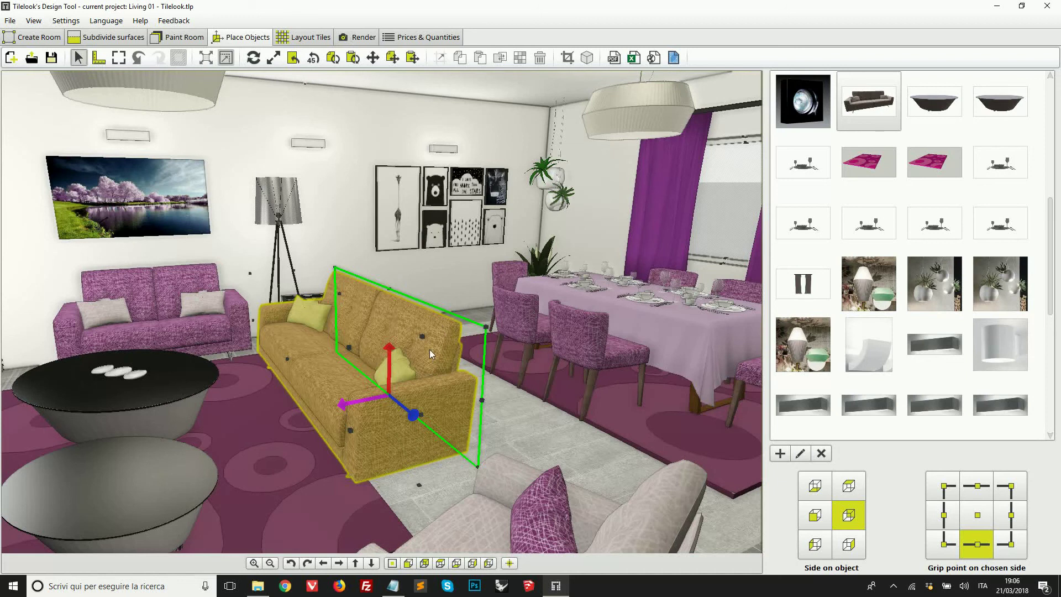
right_click_drag(534, 296, 556, 280)
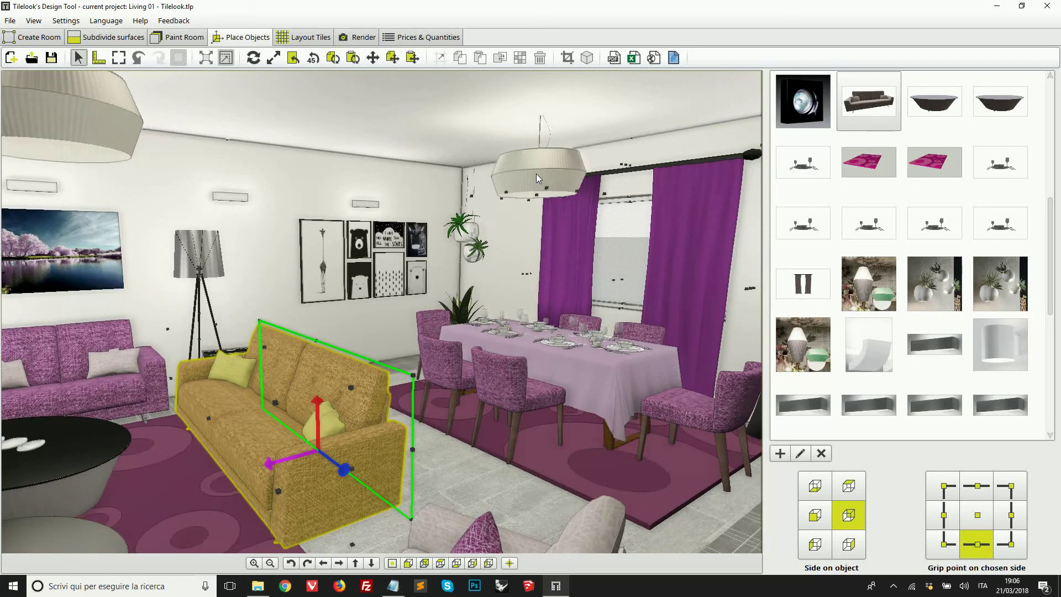
right_click_drag(471, 300, 444, 314)
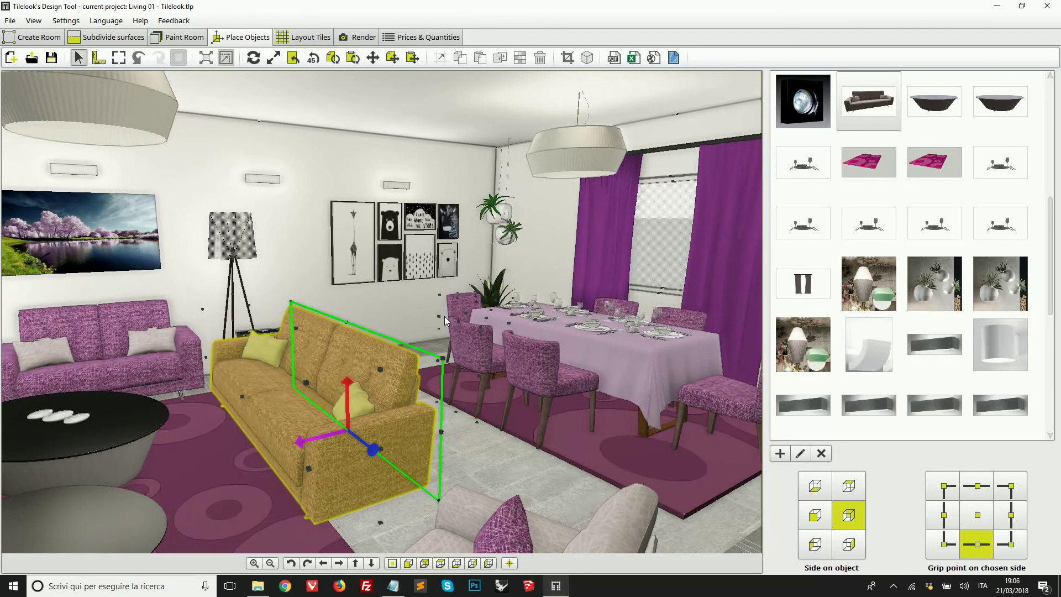